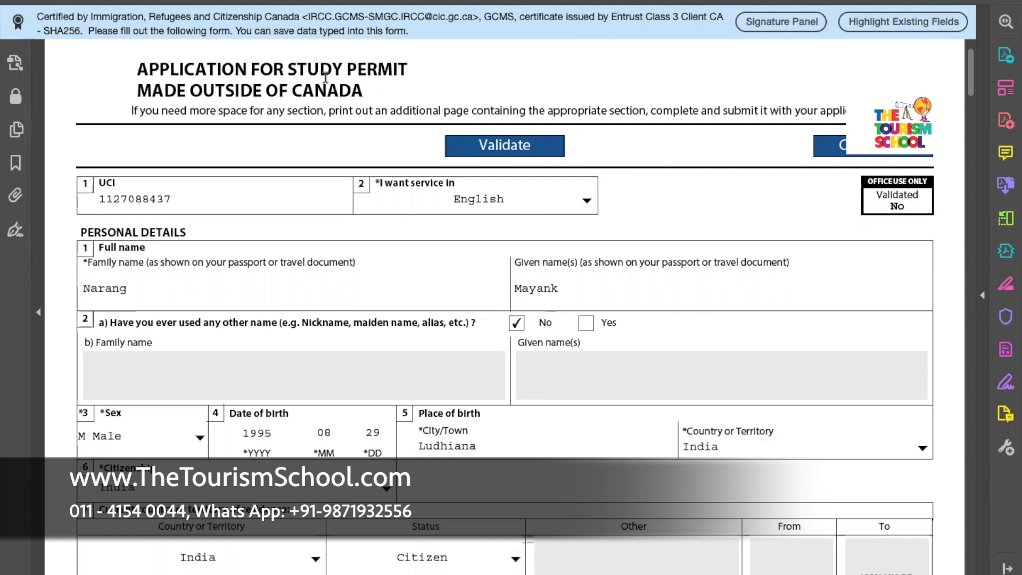
# Step: Review page 1 of the study permit form, from the UCI and service language through the country where applying
pyautogui.scroll(2, 644, 163)
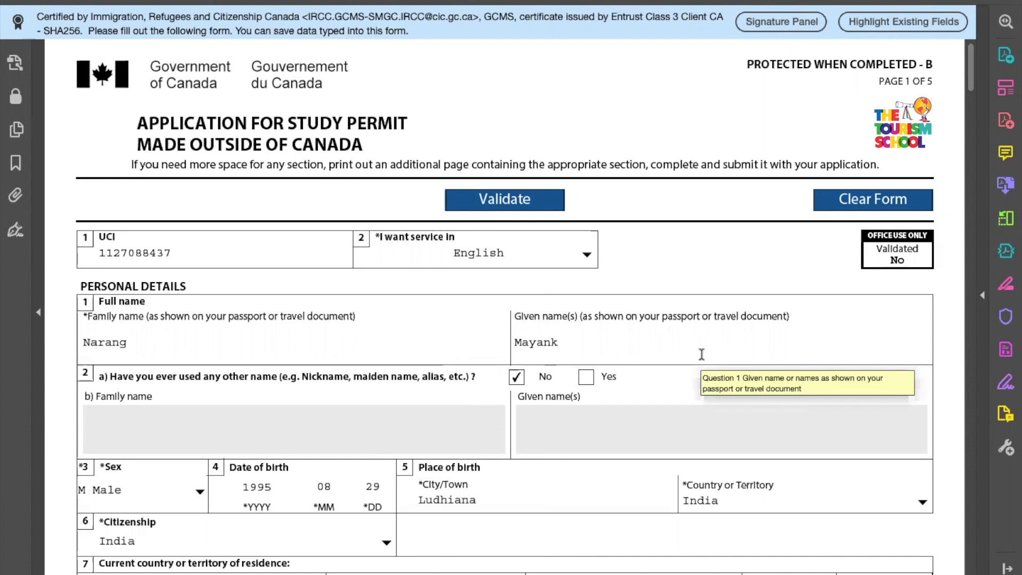
pyautogui.scroll(-2, 740, 440)
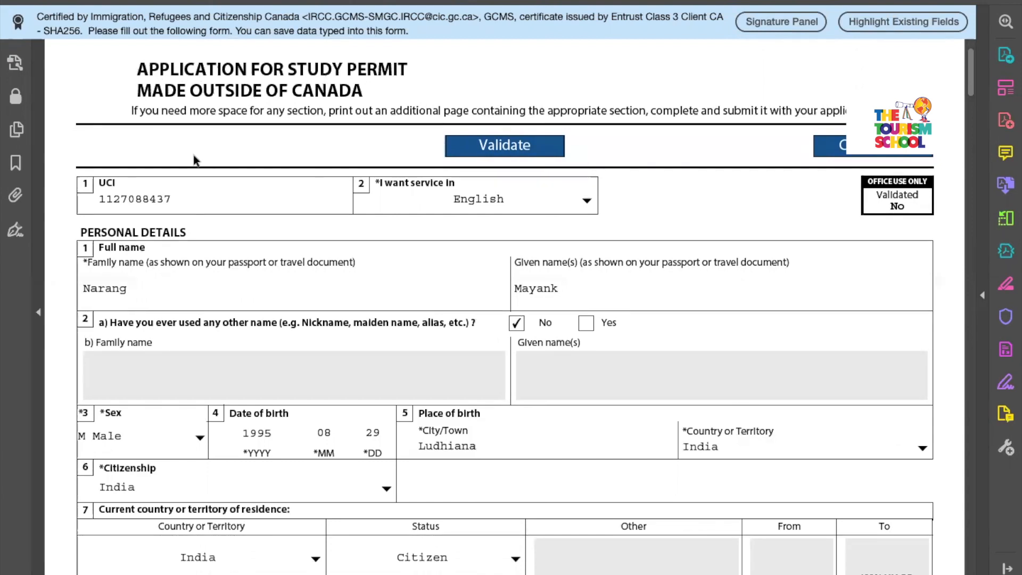
pyautogui.scroll(-2, 158, 204)
pyautogui.scroll(-2, 158, 204)
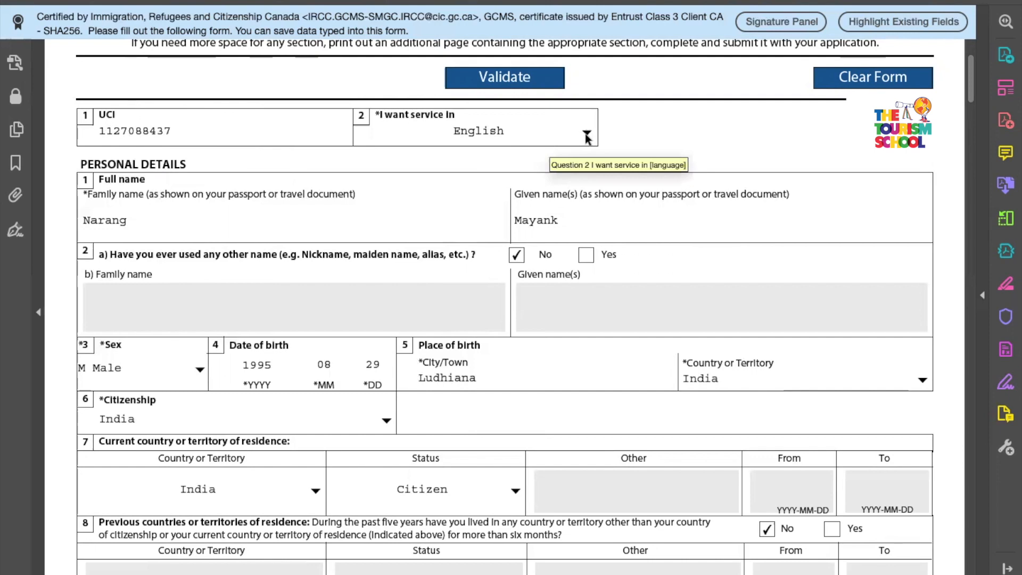
pyautogui.scroll(-2, 456, 220)
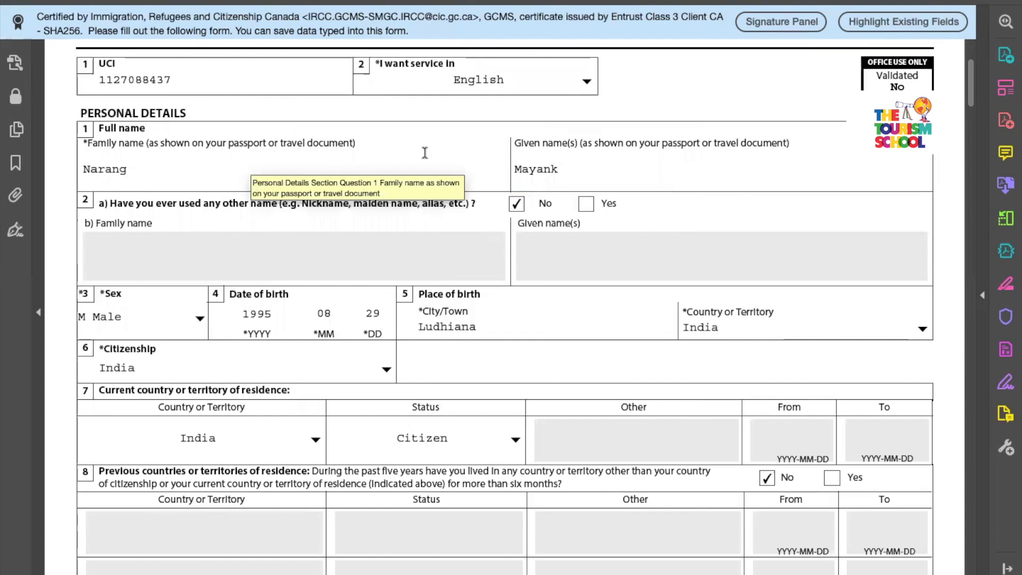
pyautogui.scroll(-3, 592, 167)
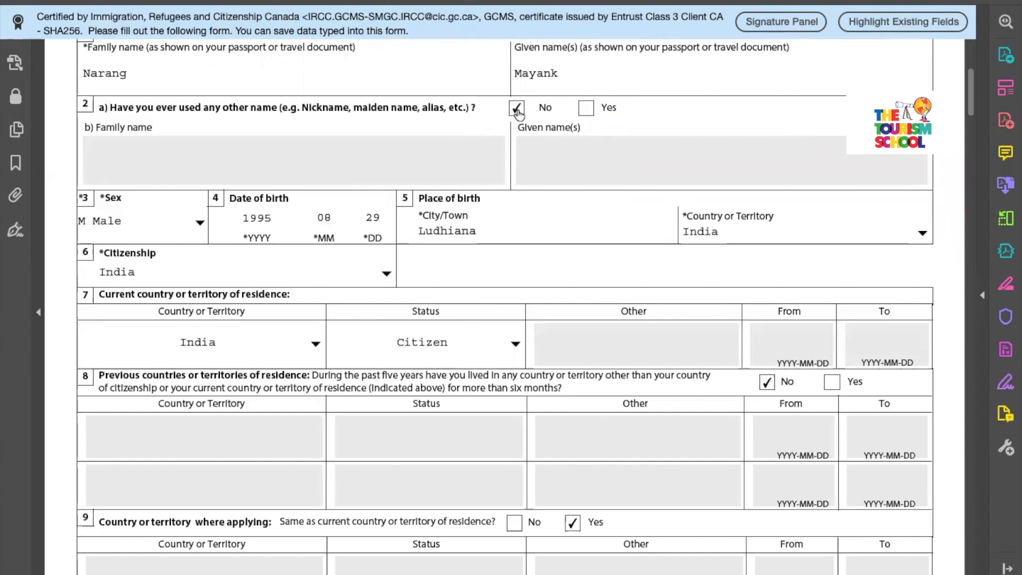
pyautogui.scroll(-2, 518, 112)
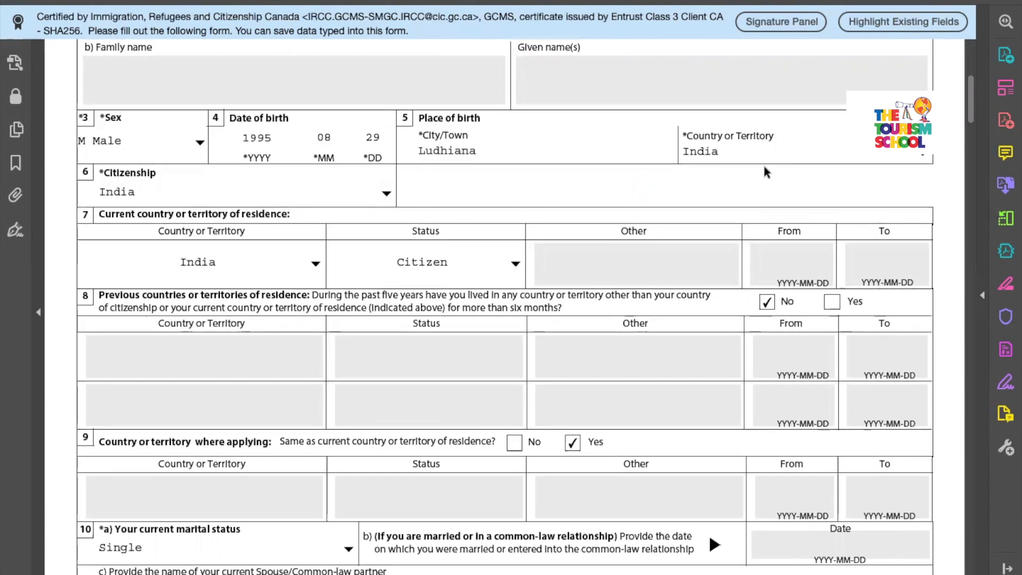
pyautogui.scroll(-3, 764, 166)
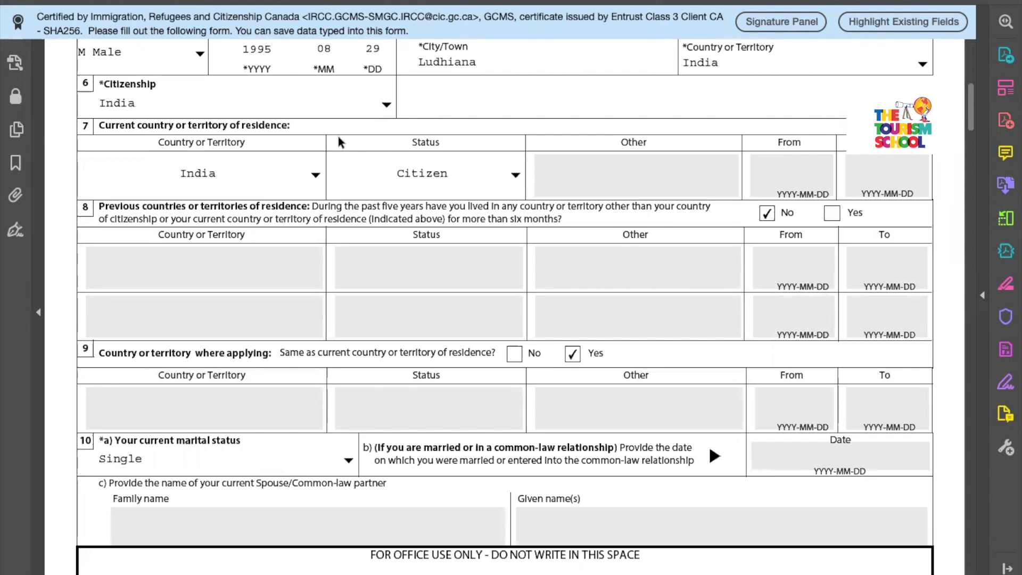
pyautogui.scroll(-2, 311, 245)
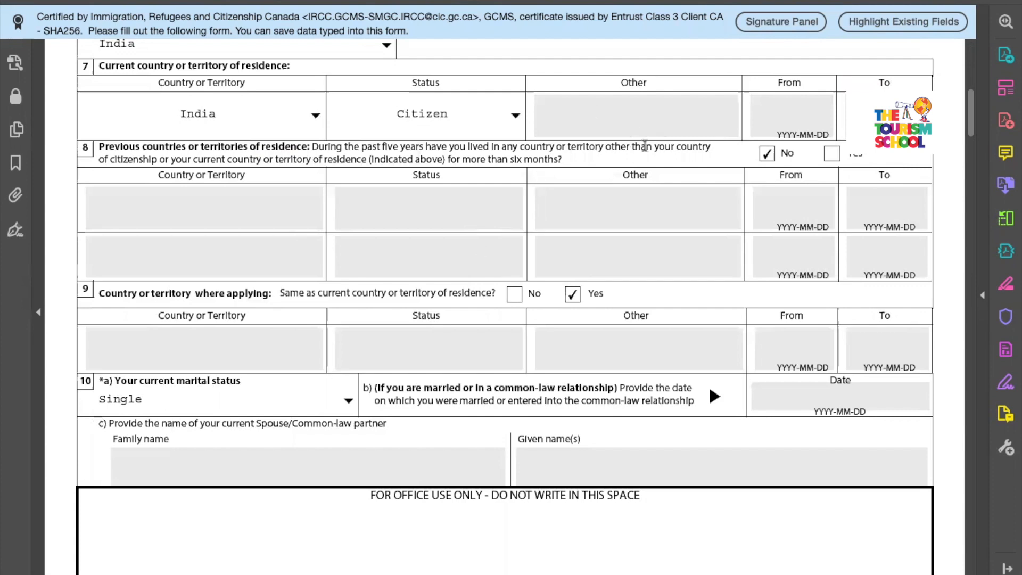
pyautogui.scroll(-1, 444, 268)
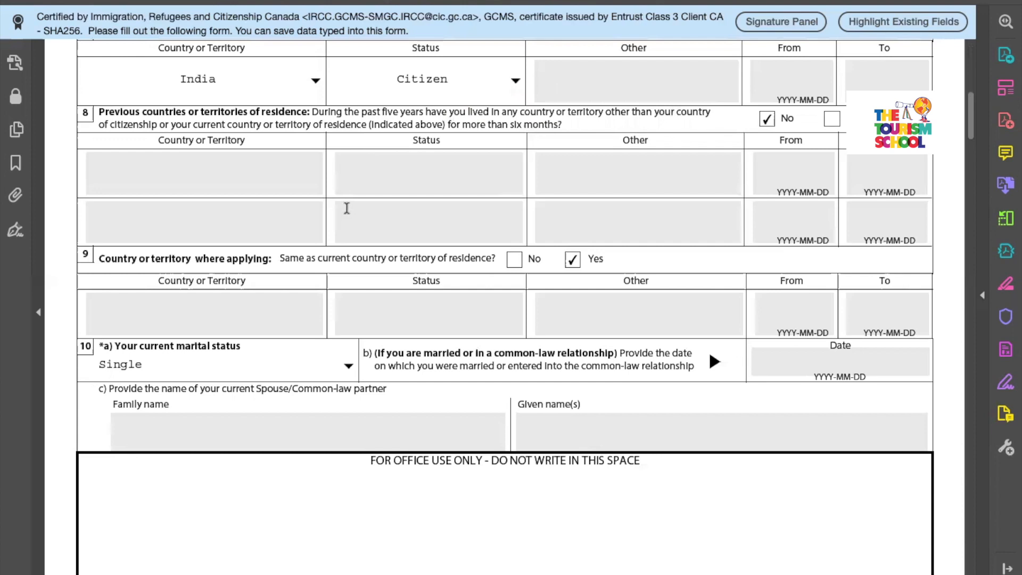
pyautogui.scroll(-1, 347, 208)
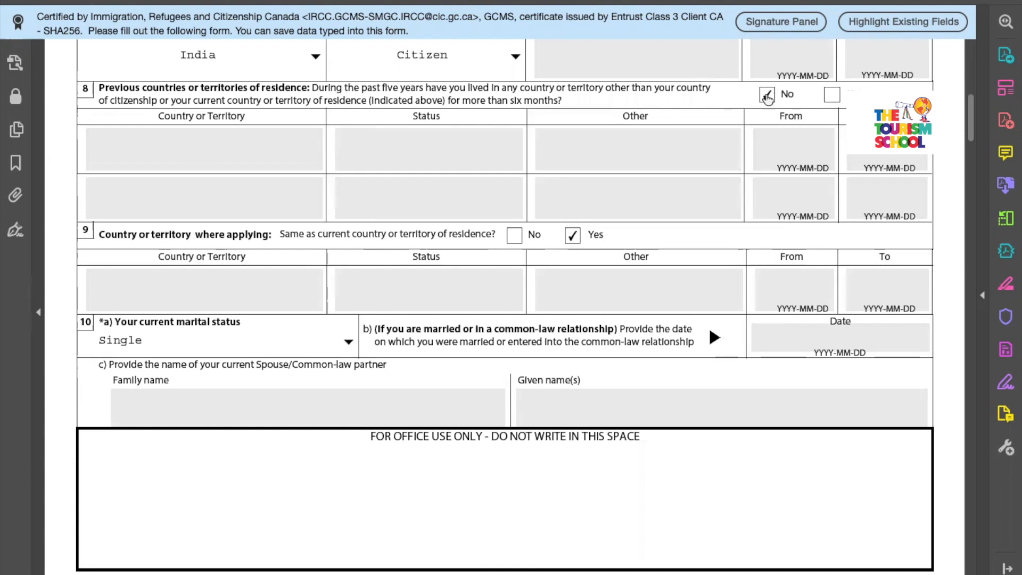
pyautogui.scroll(-3, 626, 254)
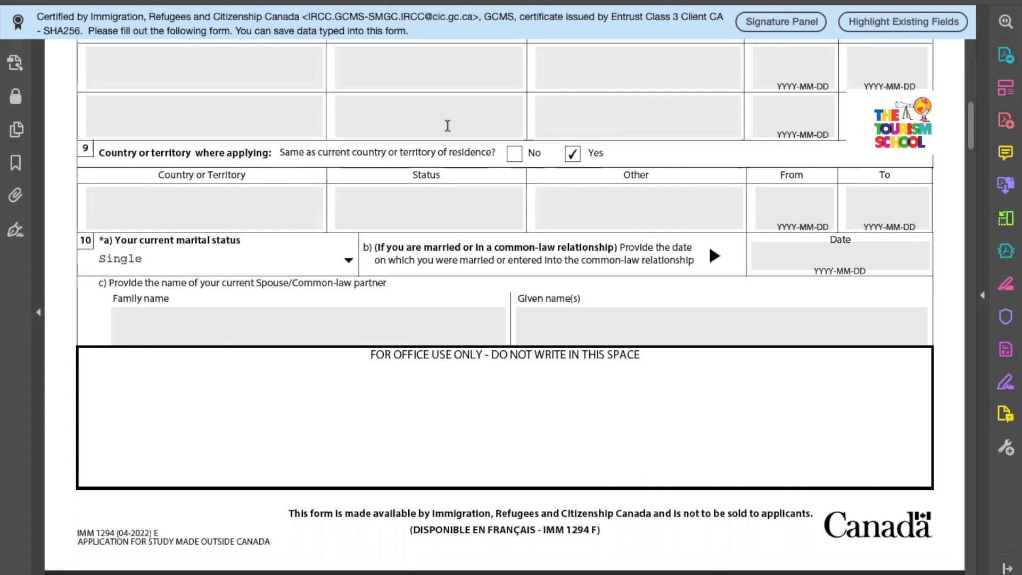
pyautogui.scroll(-2, 447, 128)
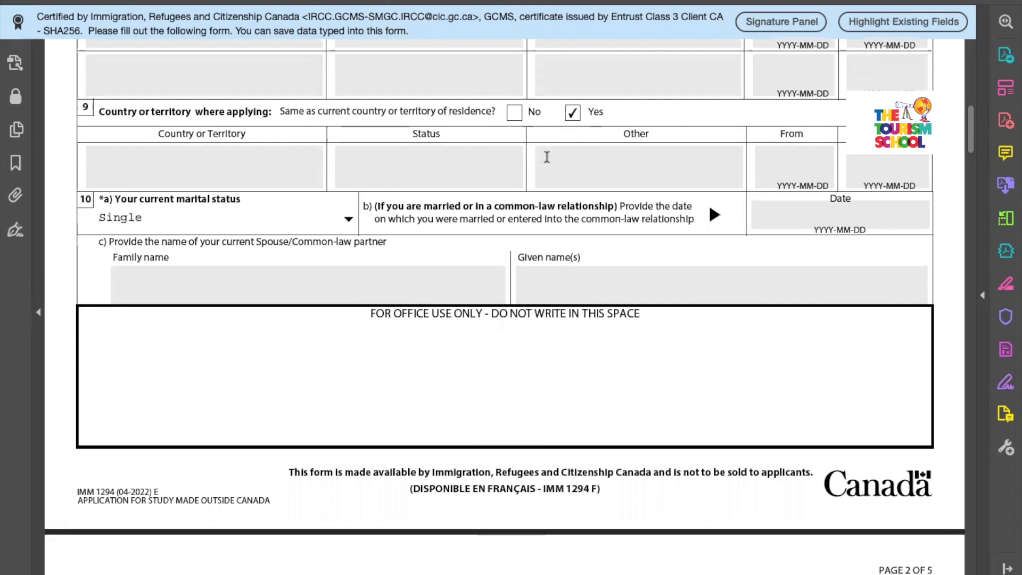
# Step: Check the available options for current marital status in question 10, leaving the selection as Single
pyautogui.scroll(-4, 547, 157)
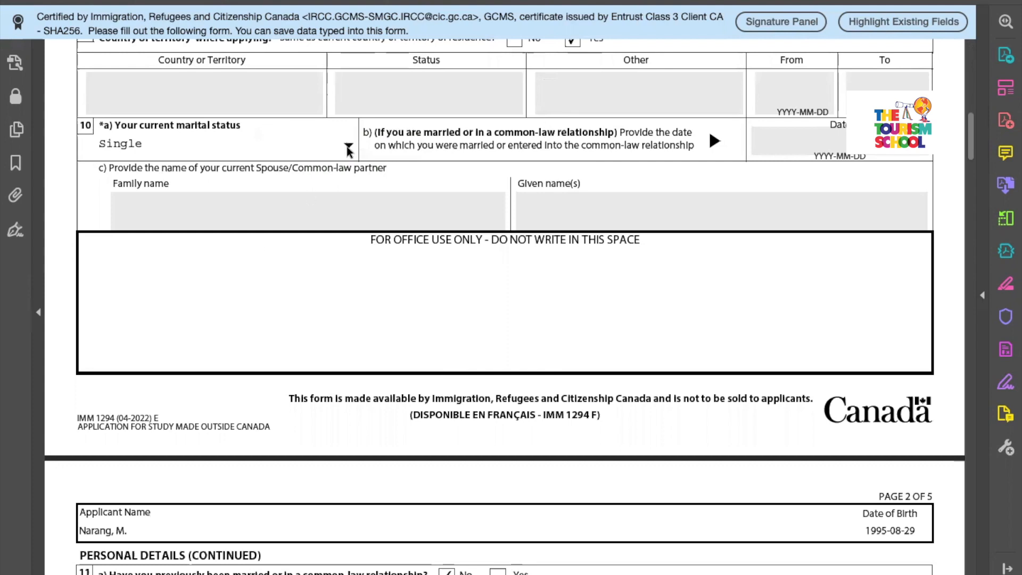
pyautogui.click(348, 146)
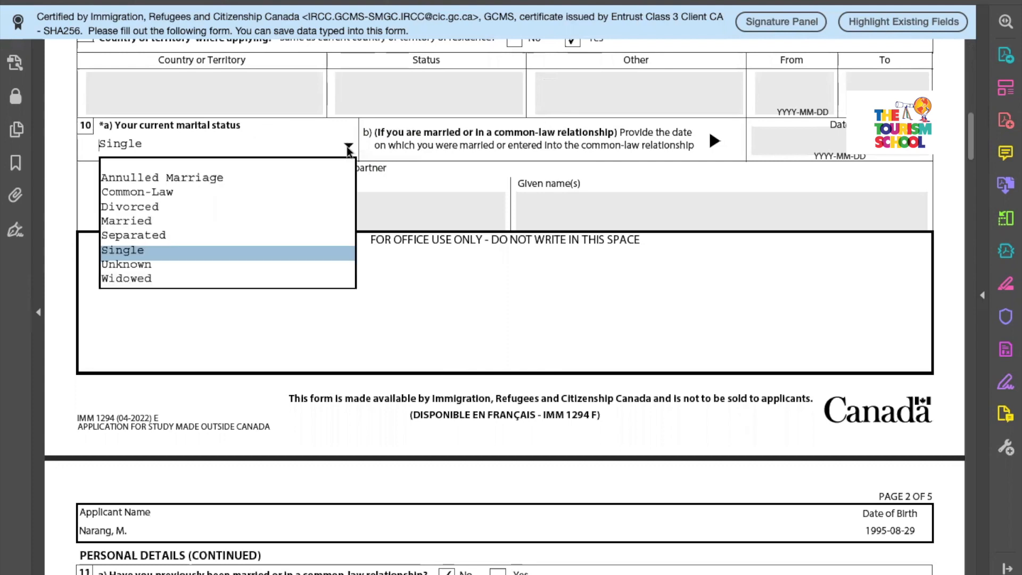
pyautogui.click(502, 183)
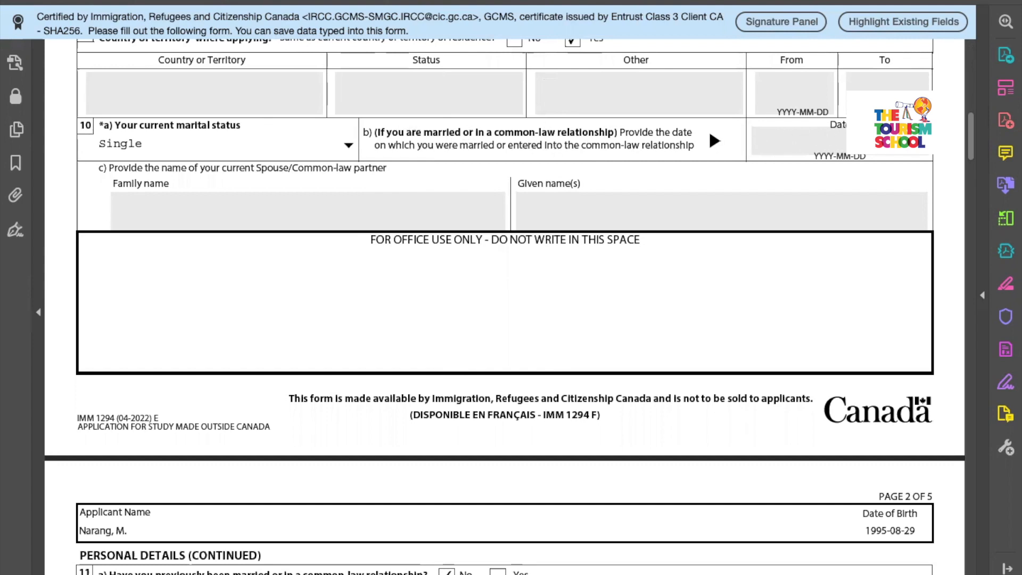
# Step: Review the previous relationship question and the language section on page 2 of the form
pyautogui.scroll(-3, 743, 300)
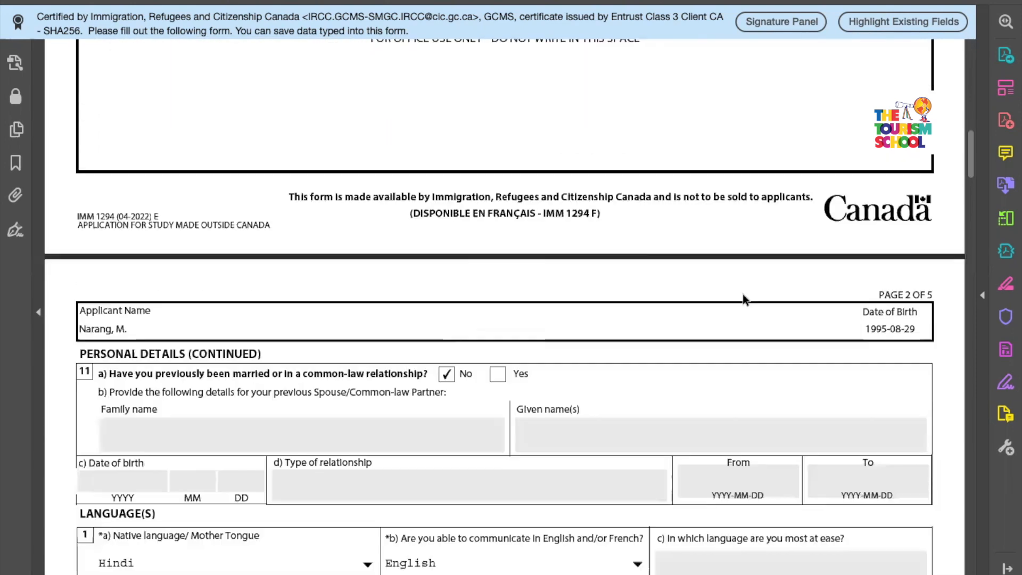
pyautogui.scroll(-4, 744, 300)
pyautogui.scroll(-1, 743, 294)
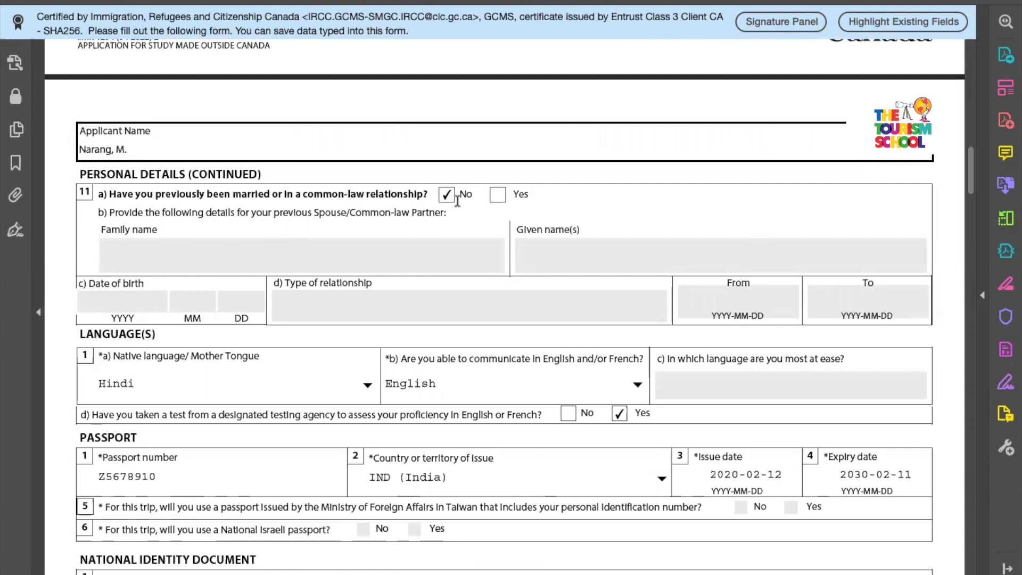
pyautogui.scroll(-1, 466, 252)
pyautogui.scroll(-5, 466, 252)
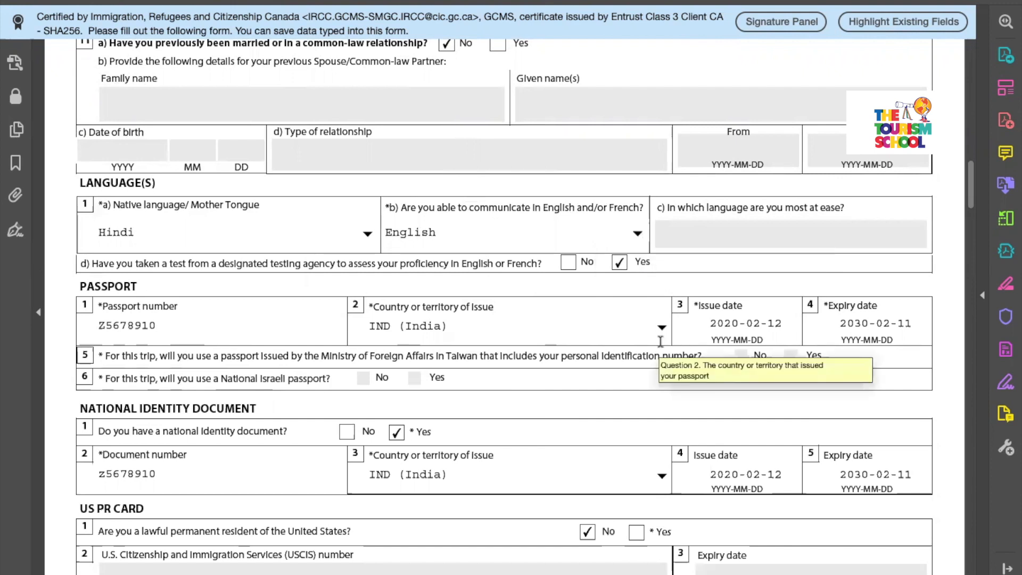
# Step: Examine the passport section and check its list of issuing countries, leaving IND (India) selected
pyautogui.scroll(-2, 660, 340)
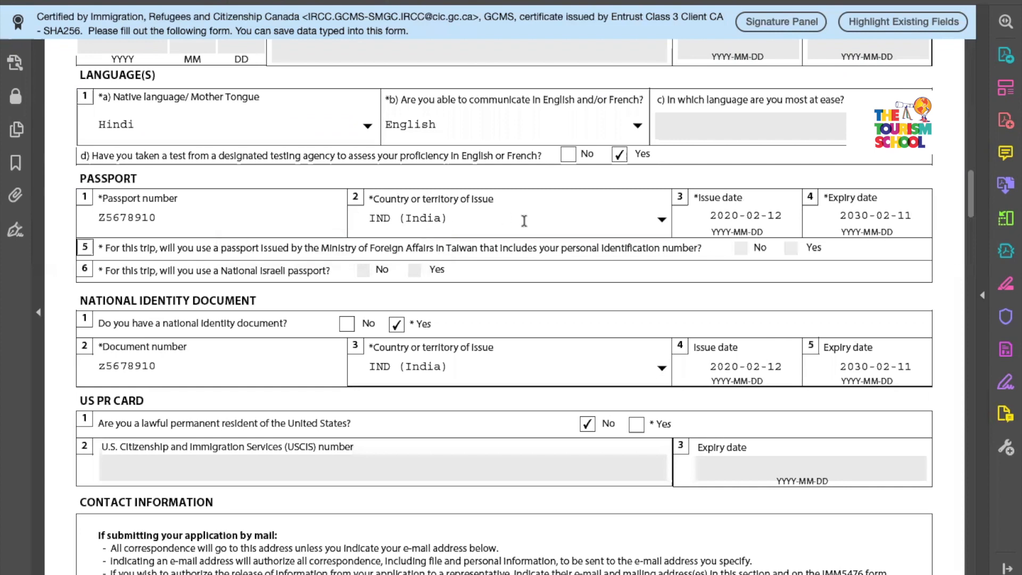
pyautogui.scroll(-1, 528, 222)
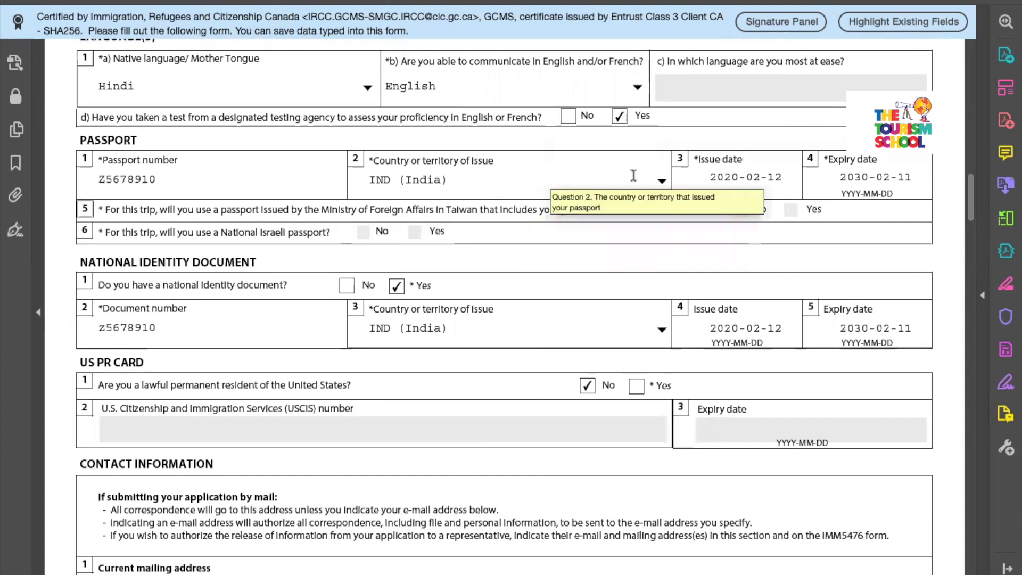
pyautogui.click(663, 182)
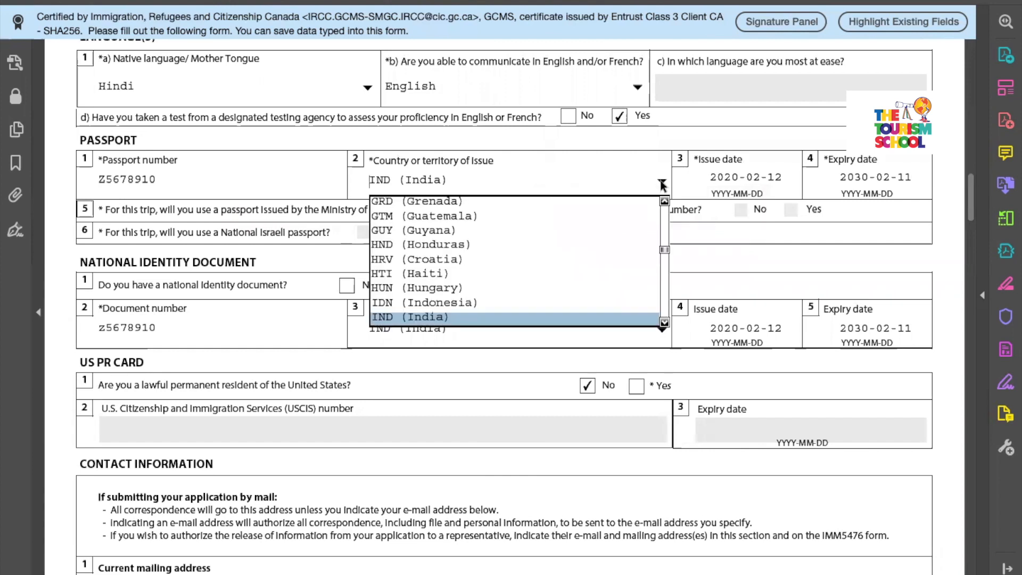
pyautogui.click(640, 154)
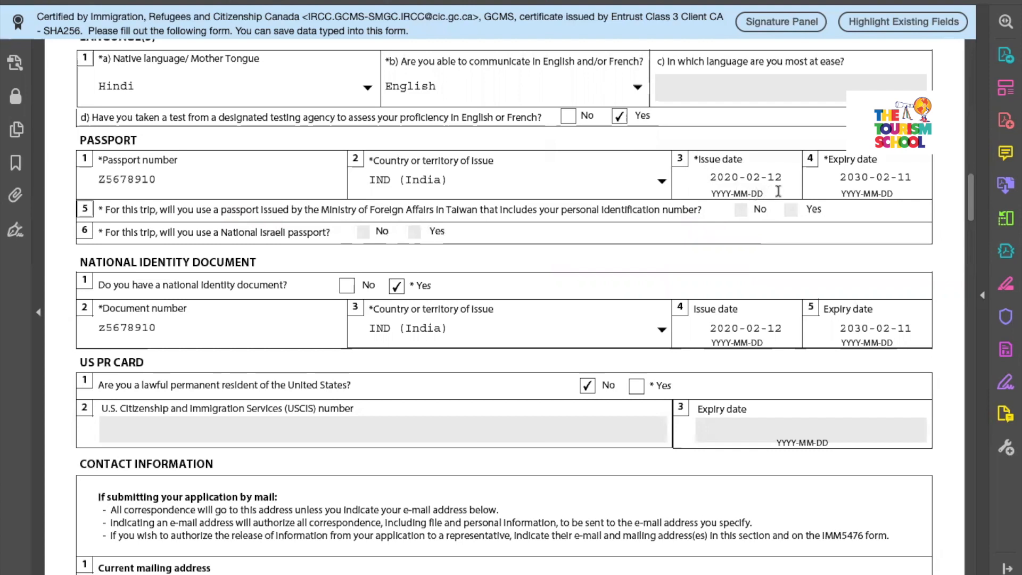
# Step: Review the passport issue and expiry dates, the Taiwan and Israeli passport questions, and the national identity document section
pyautogui.scroll(-2, 761, 181)
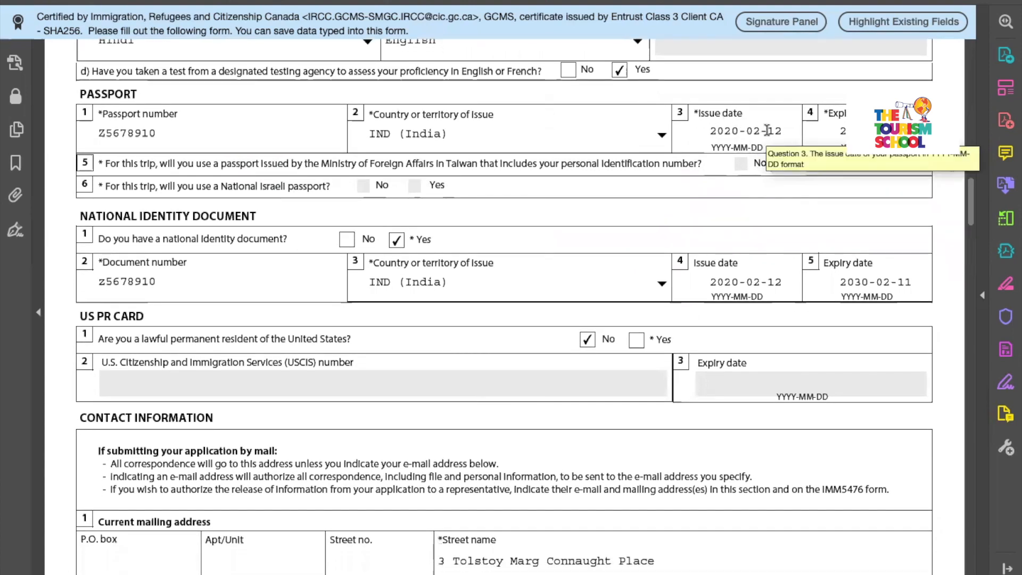
pyautogui.scroll(-1, 767, 130)
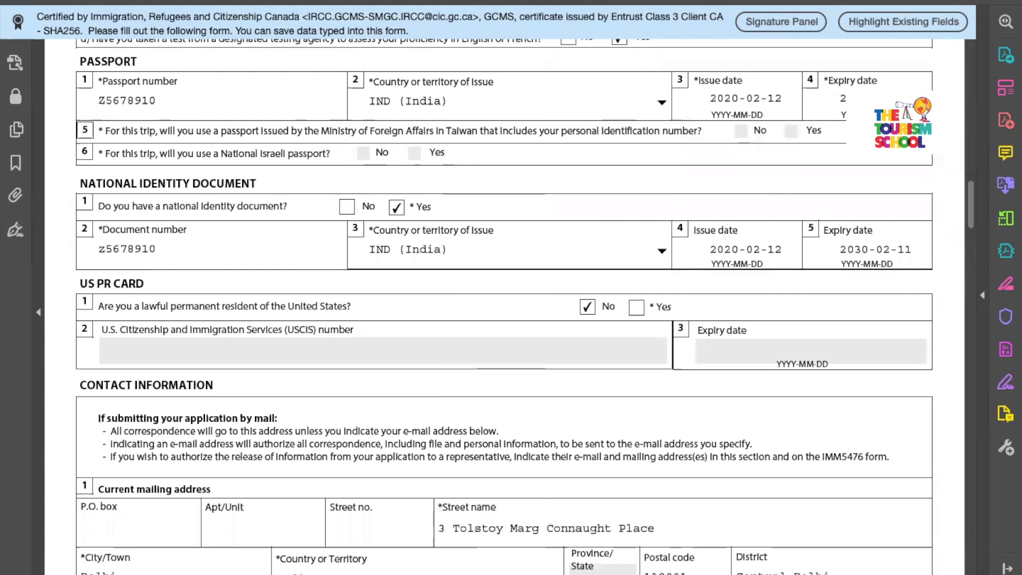
pyautogui.scroll(-1, 830, 107)
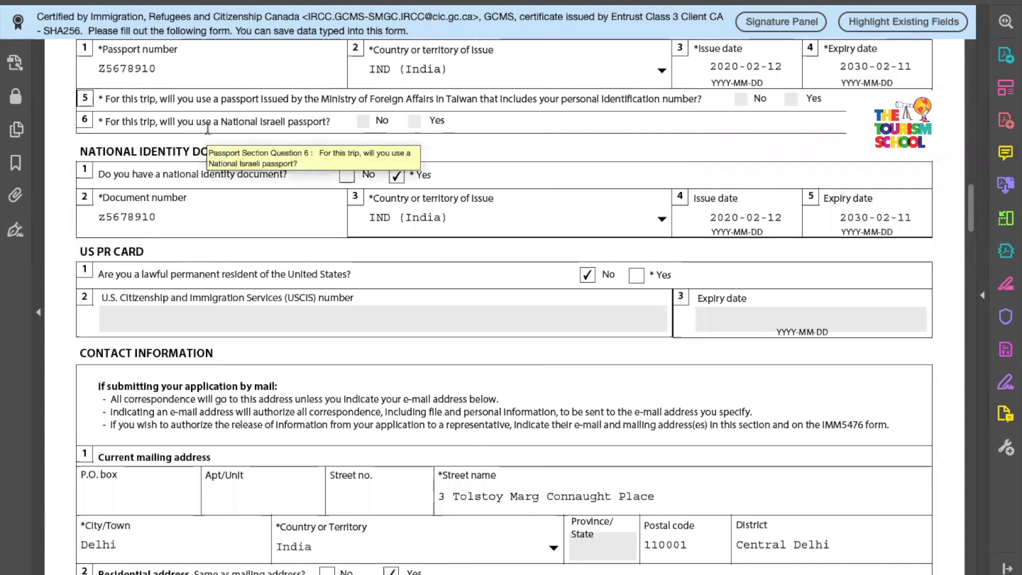
pyautogui.scroll(-2, 208, 129)
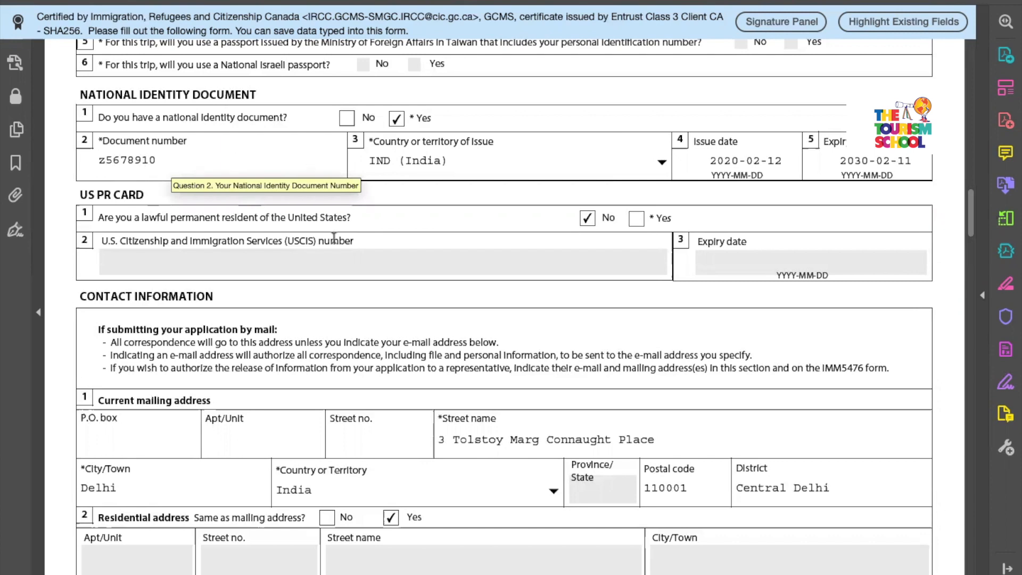
# Step: Review the US PR card section and the current mailing and residential address fields
pyautogui.scroll(-3, 356, 301)
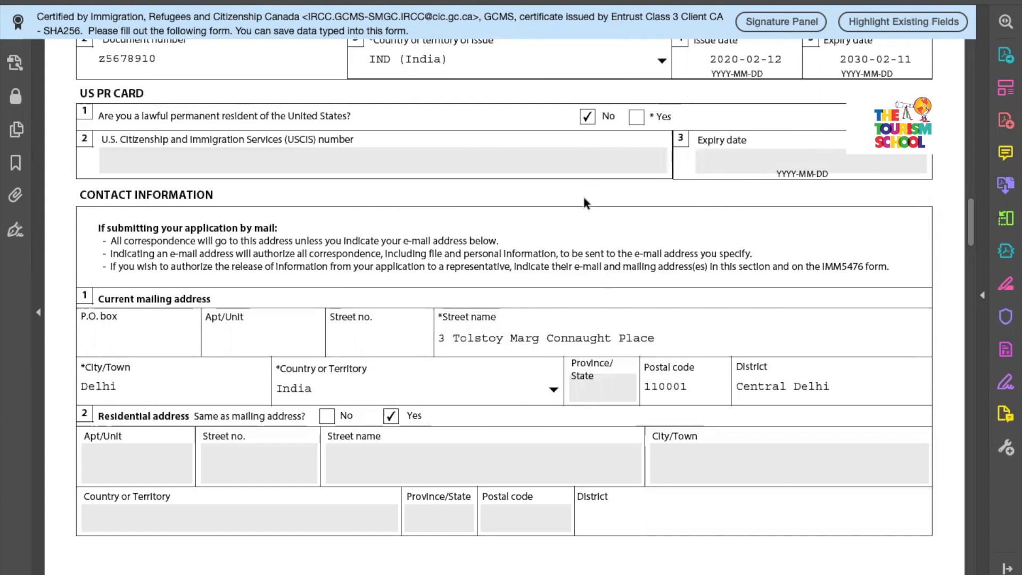
pyautogui.scroll(-3, 584, 203)
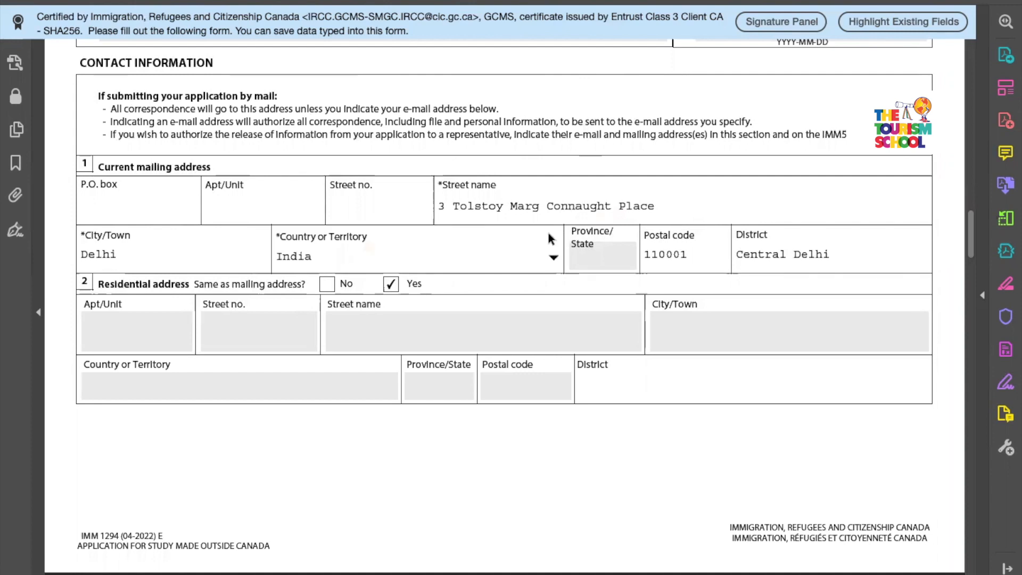
pyautogui.scroll(-2, 620, 224)
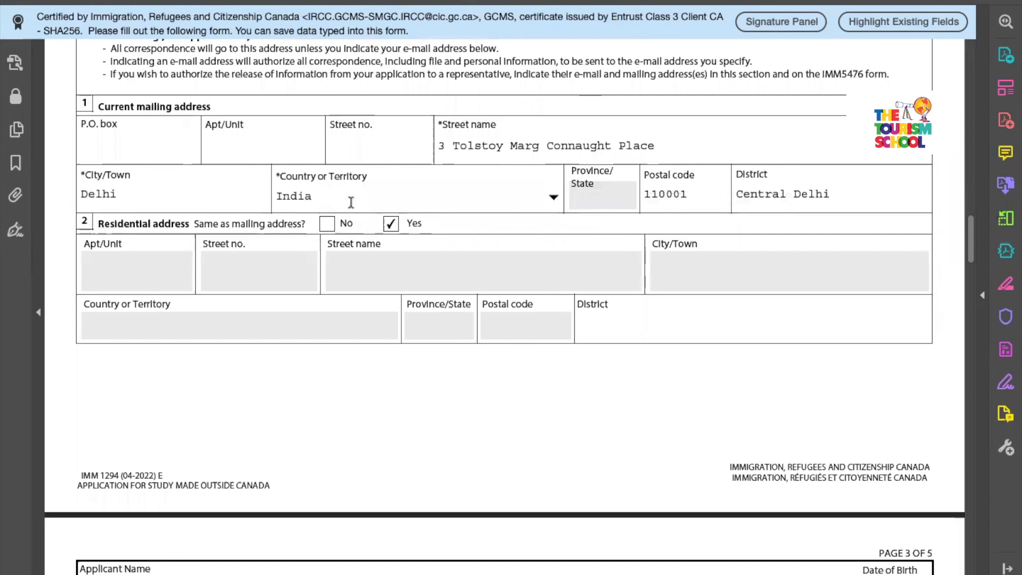
pyautogui.scroll(-1, 369, 212)
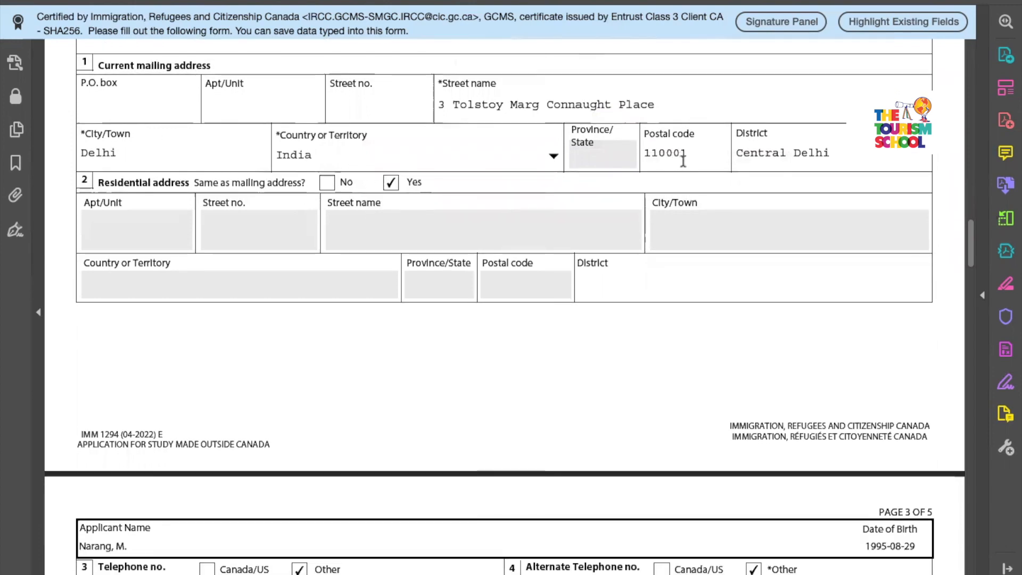
pyautogui.scroll(-2, 683, 160)
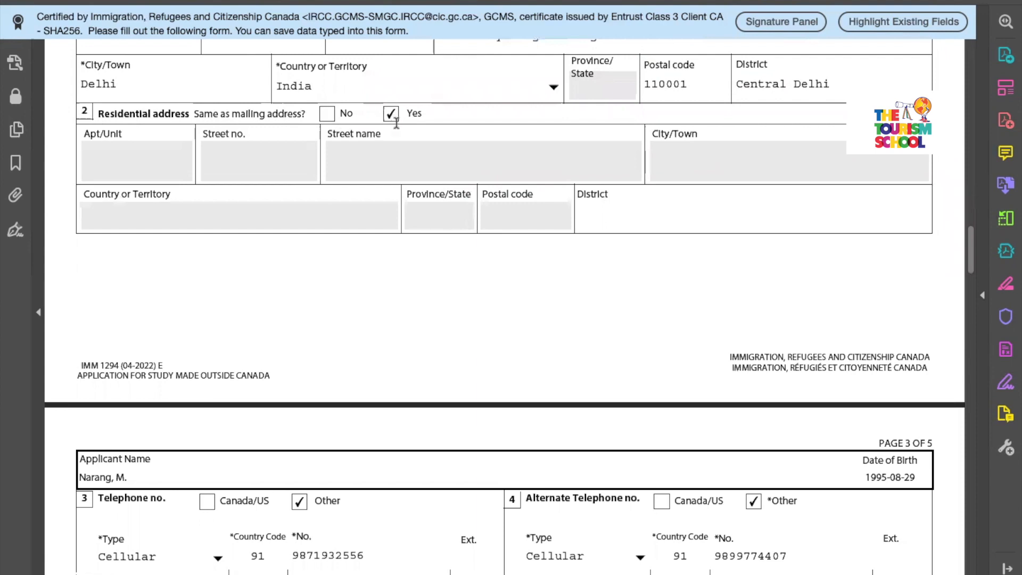
# Step: Review the telephone, alternate telephone, fax and e-mail fields on page 3, down to the intended study details
pyautogui.scroll(-6, 396, 120)
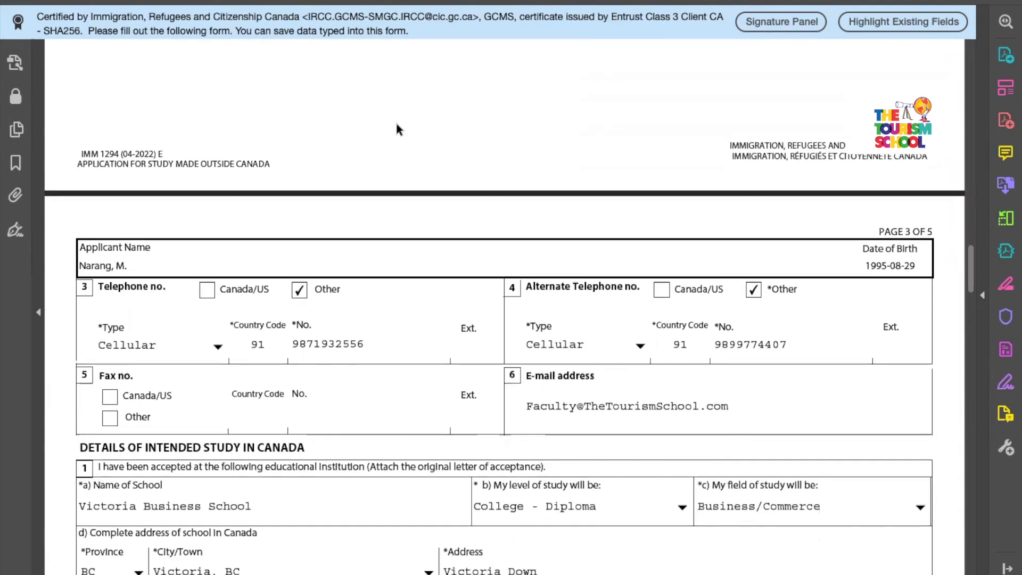
pyautogui.scroll(-5, 396, 129)
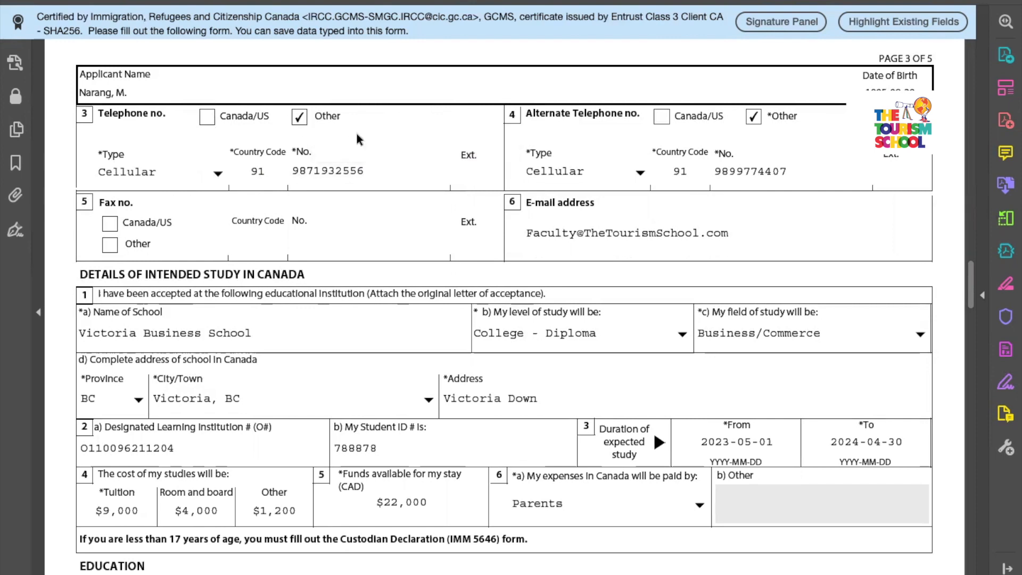
pyautogui.scroll(-1, 594, 142)
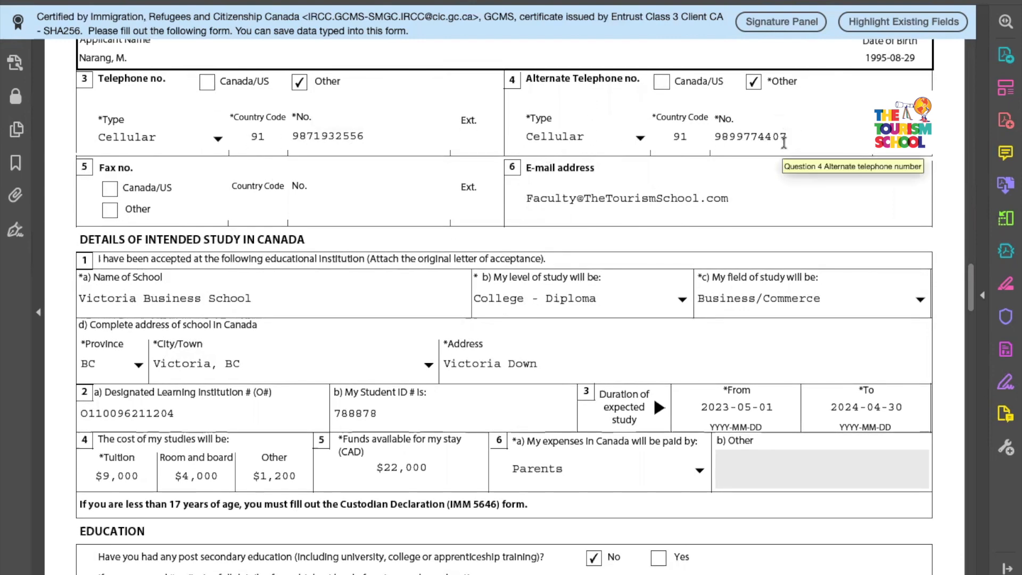
pyautogui.scroll(-3, 784, 141)
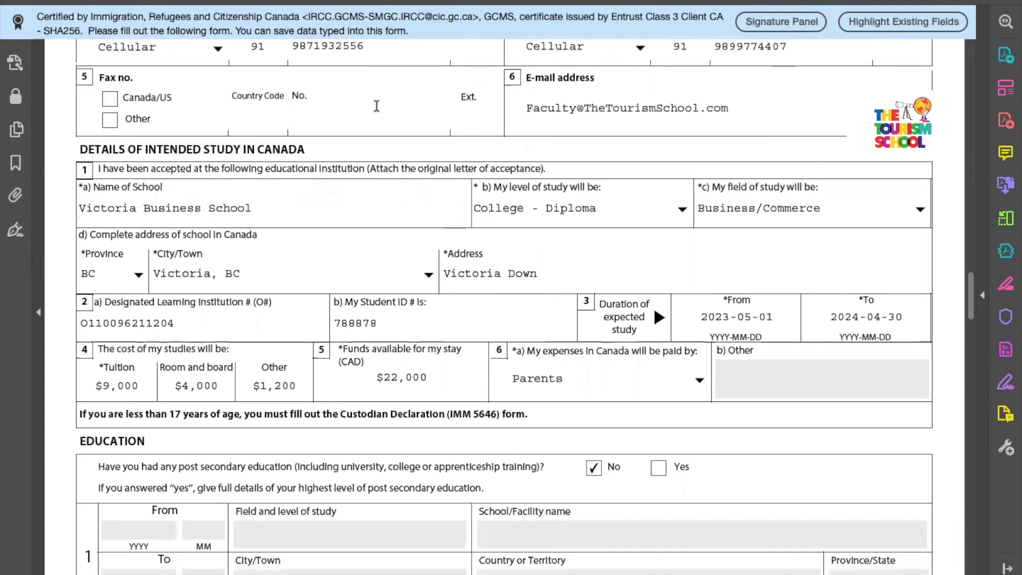
# Step: Review the accepted school's name and check the level of study options, leaving College - Diploma selected
pyautogui.scroll(-1, 376, 103)
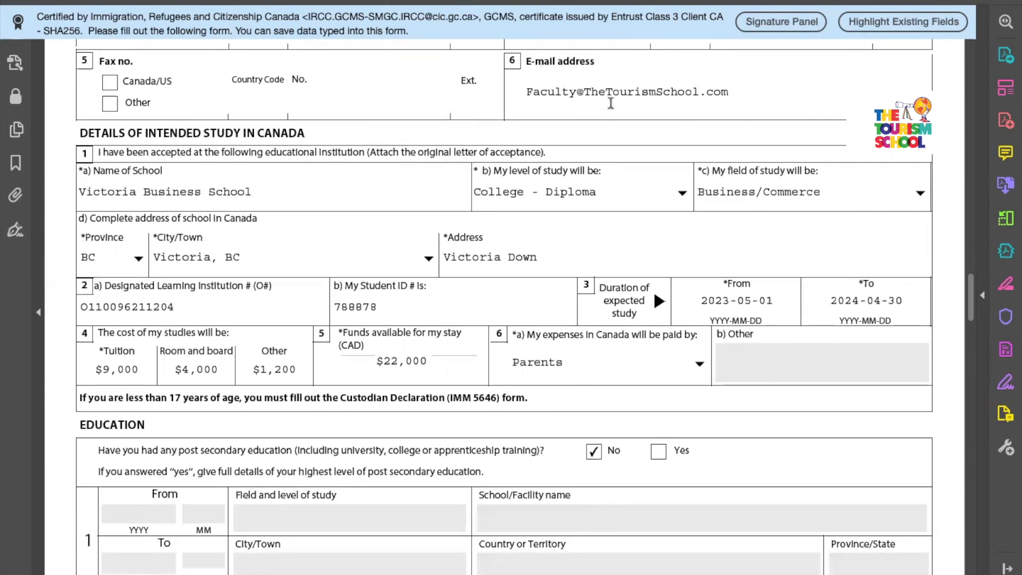
pyautogui.scroll(-1, 612, 103)
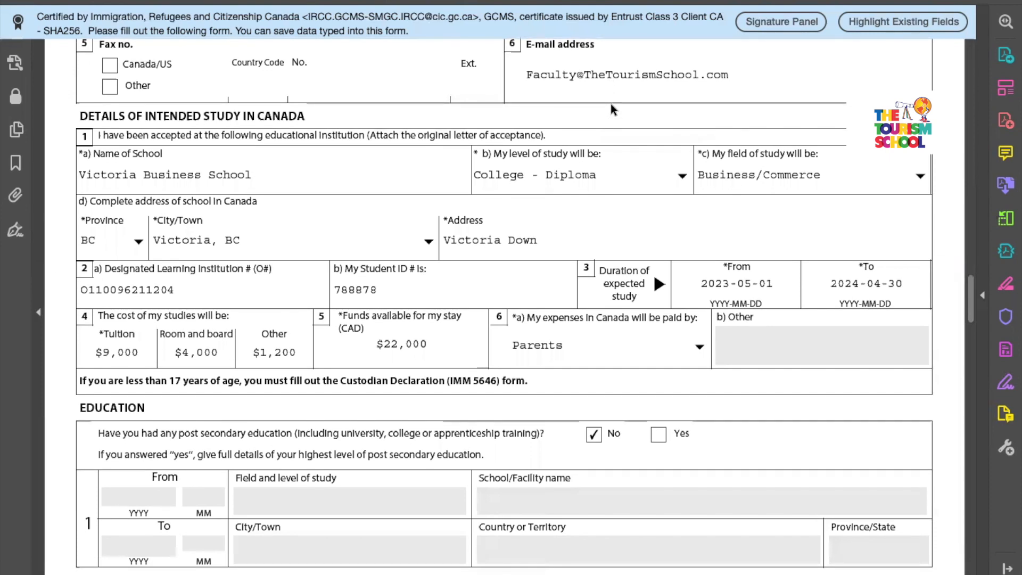
pyautogui.scroll(-1, 612, 105)
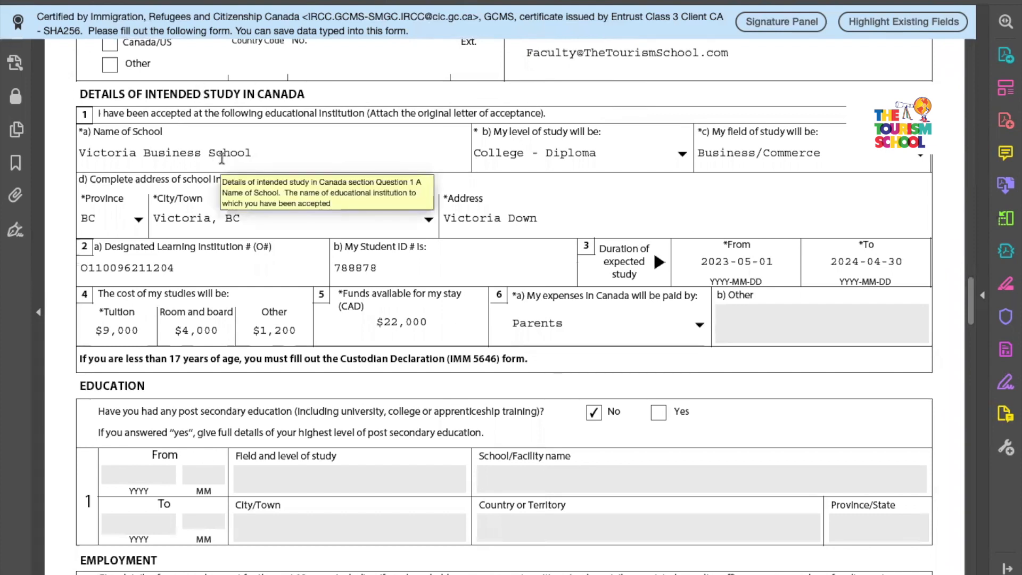
pyautogui.scroll(-2, 222, 159)
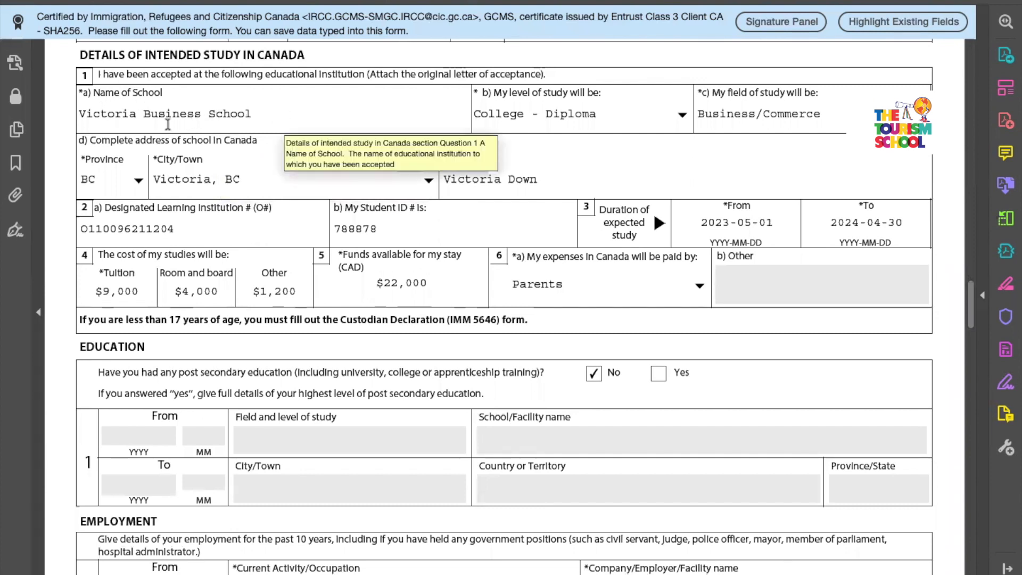
pyautogui.scroll(-1, 307, 279)
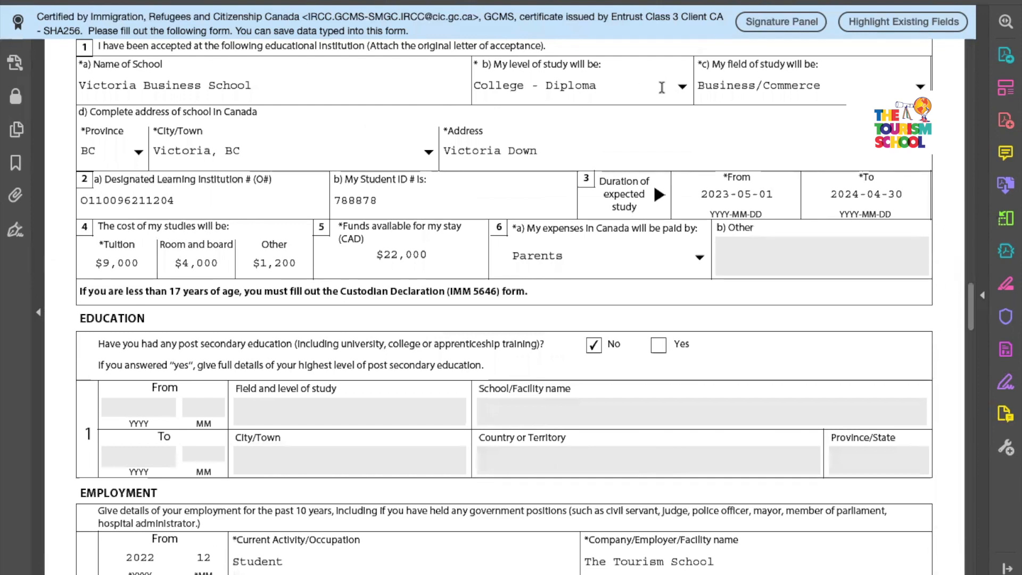
pyautogui.click(683, 87)
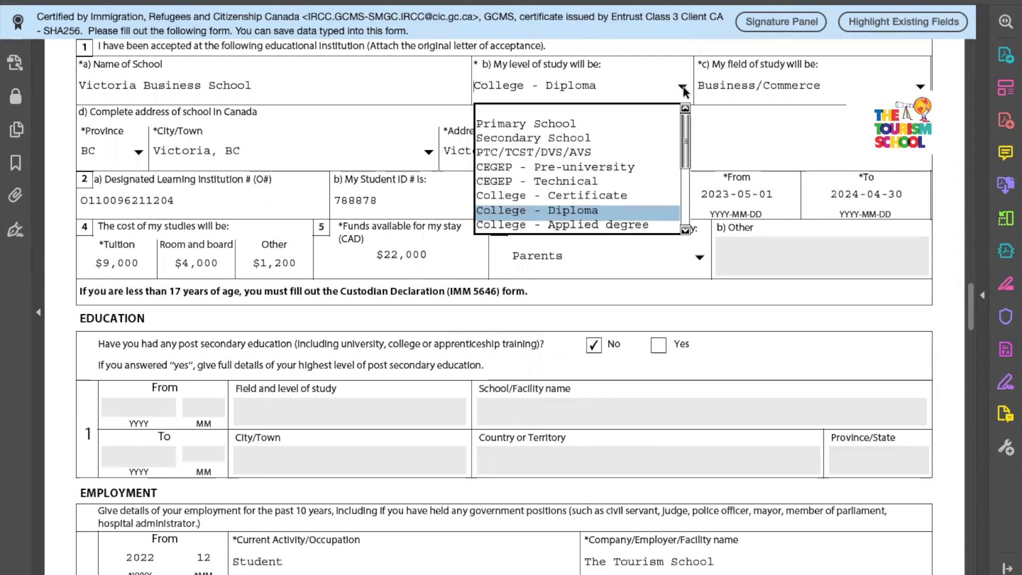
pyautogui.click(758, 114)
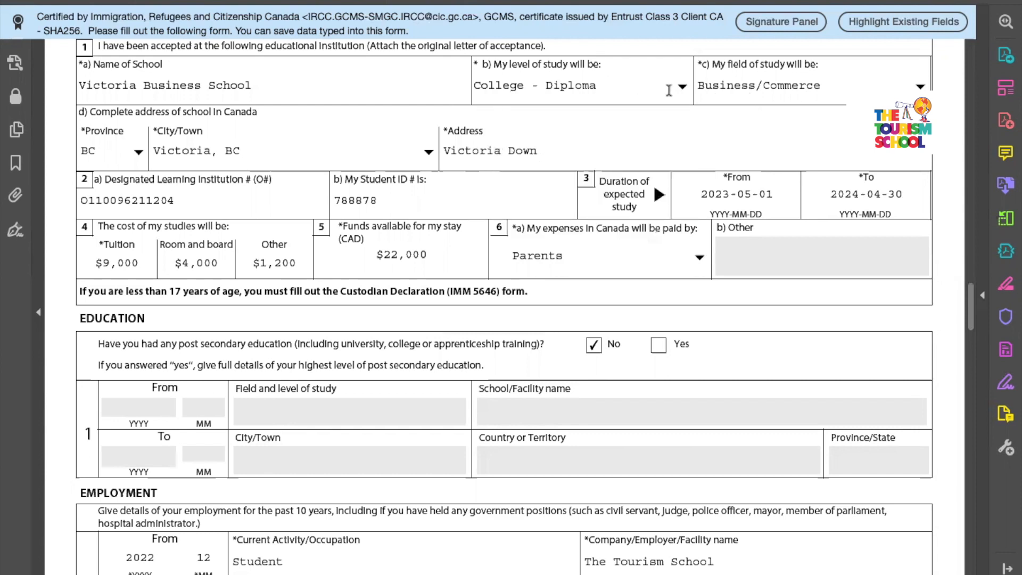
# Step: Check the field of study and school province options, keeping Business/Commerce and BC selected
pyautogui.scroll(-1, 668, 90)
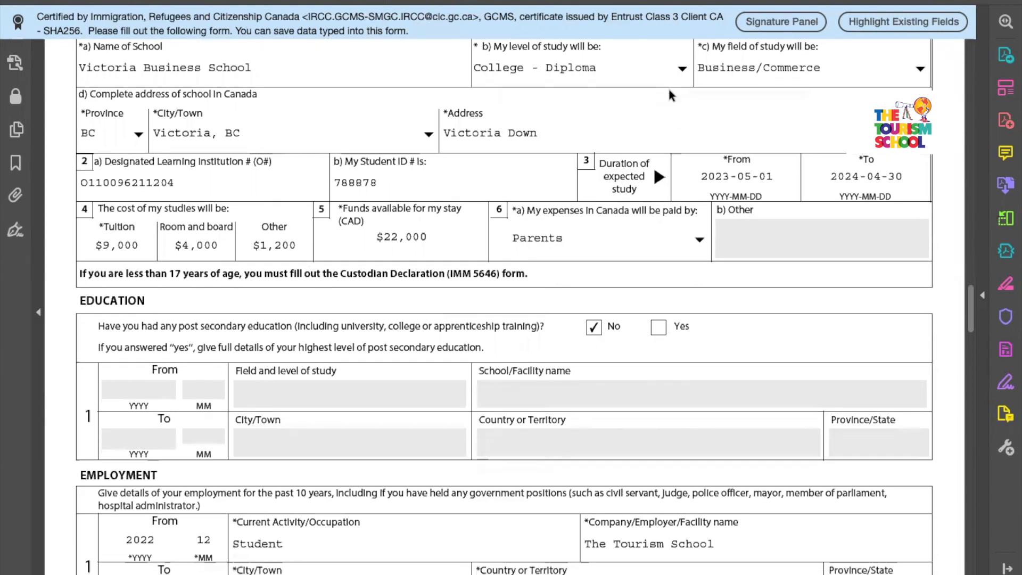
pyautogui.click(918, 72)
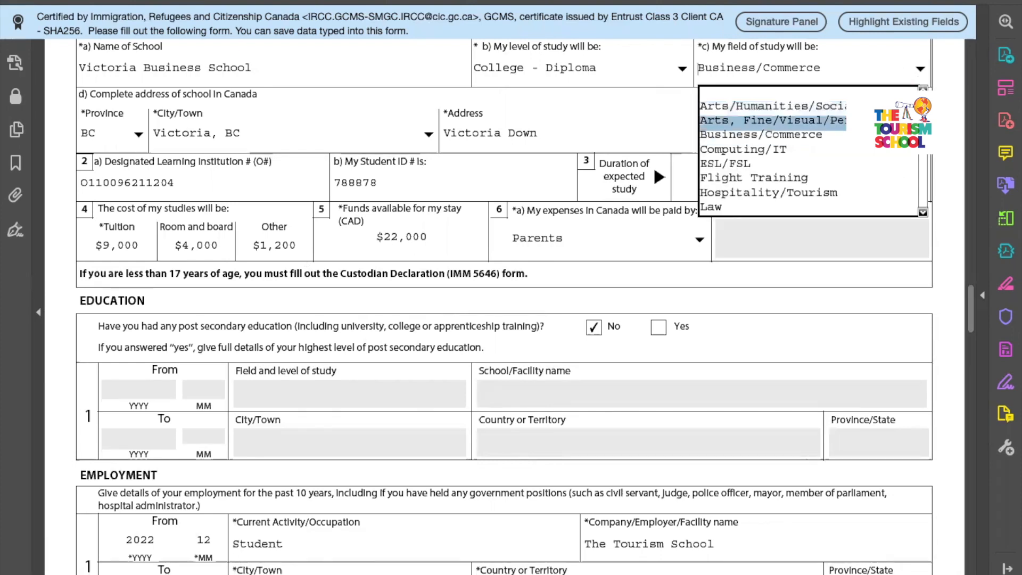
pyautogui.click(884, 135)
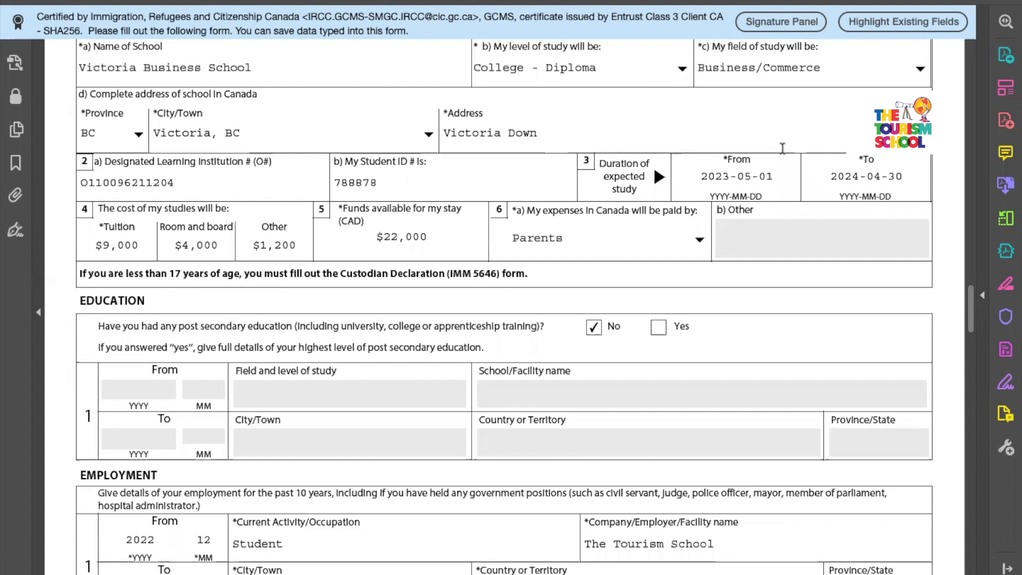
pyautogui.scroll(-1, 782, 149)
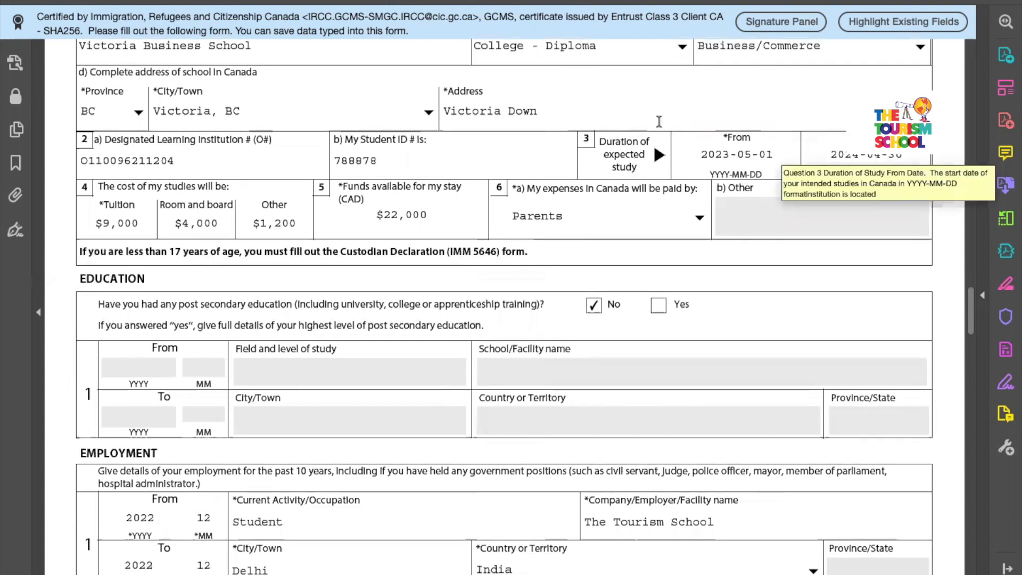
pyautogui.click(139, 112)
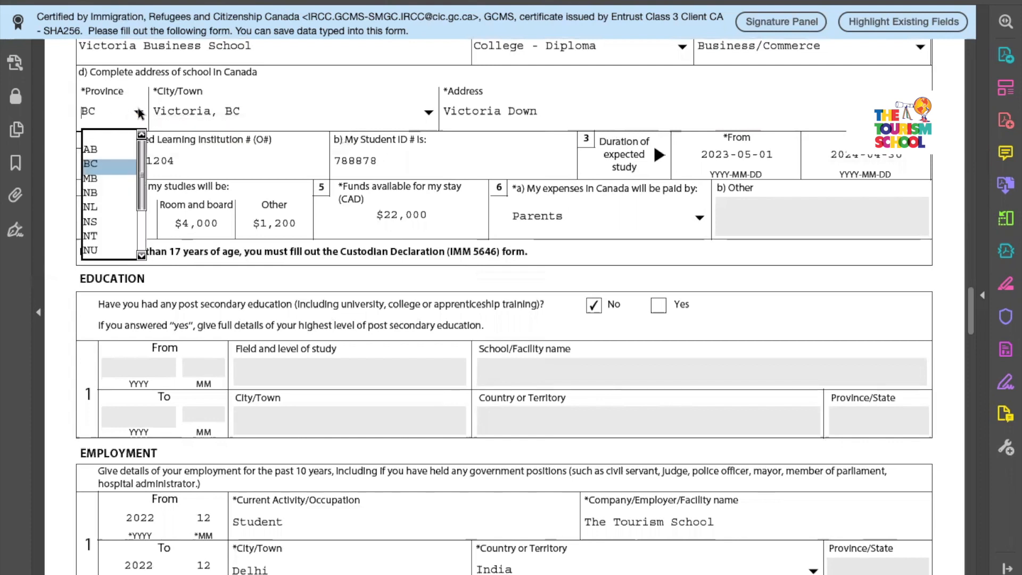
pyautogui.click(131, 161)
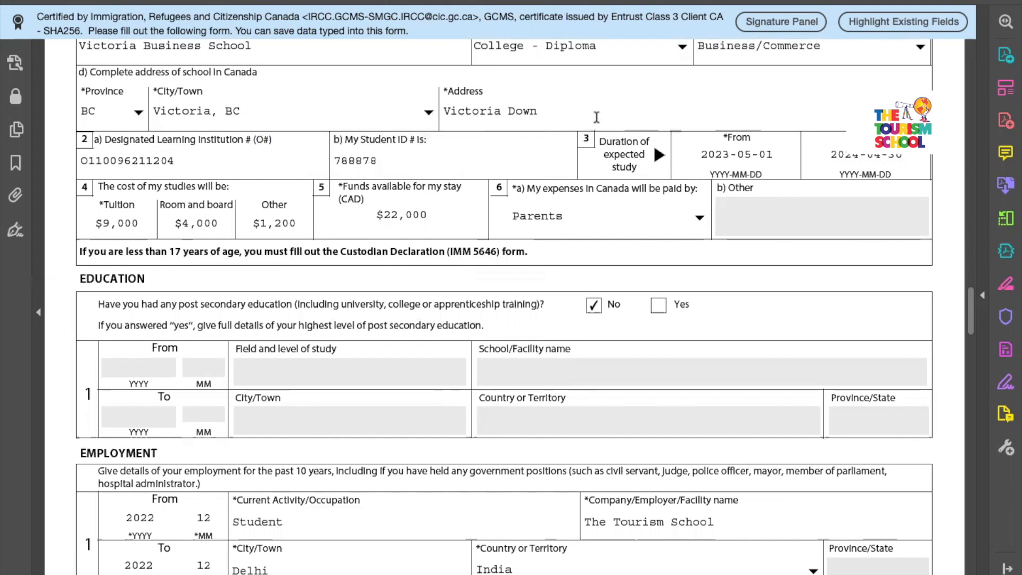
# Step: Review the institution number, study duration, costs and funds, and check who pays the expenses, keeping Parents selected
pyautogui.scroll(-1, 542, 98)
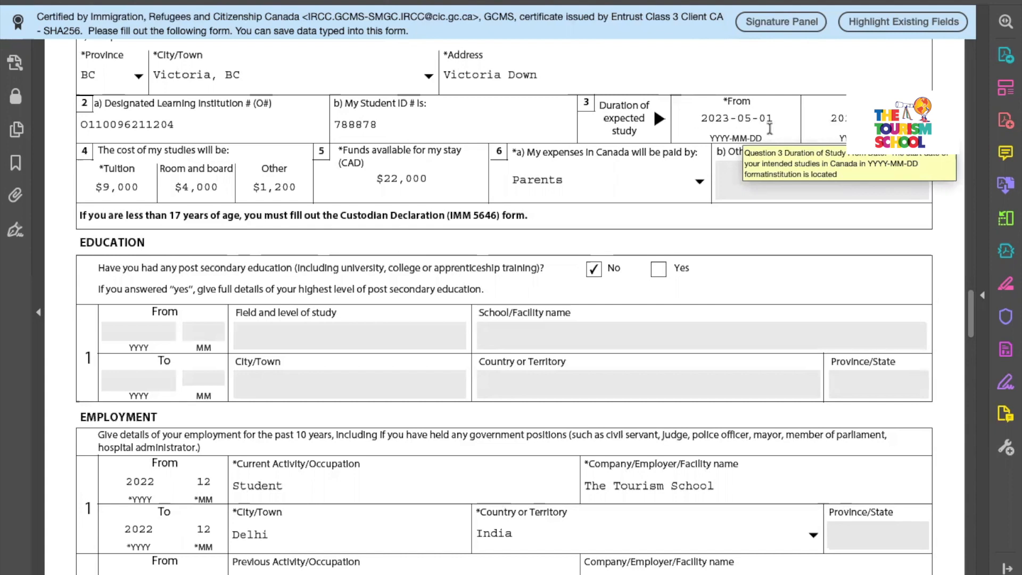
pyautogui.scroll(-1, 549, 306)
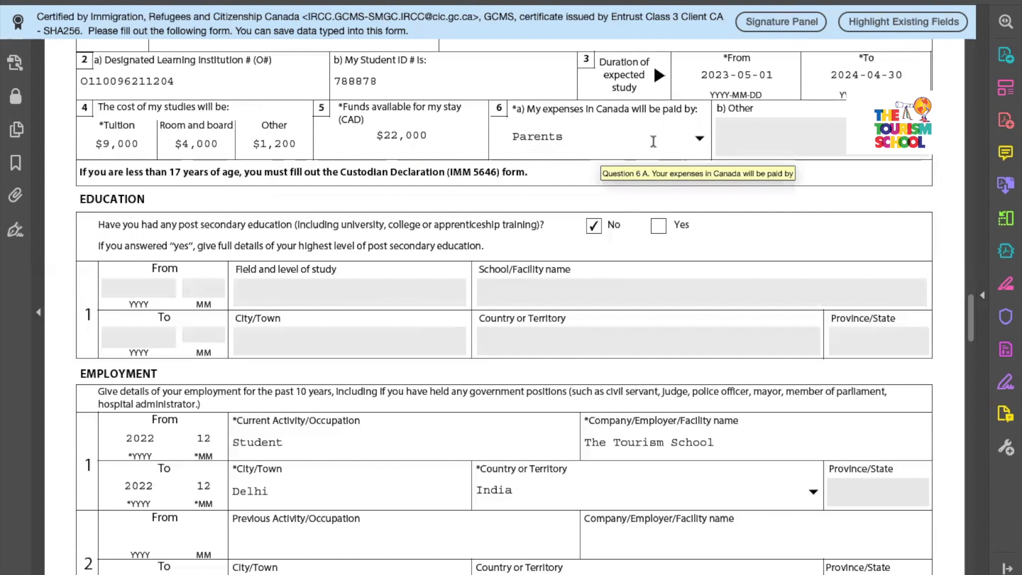
pyautogui.click(699, 140)
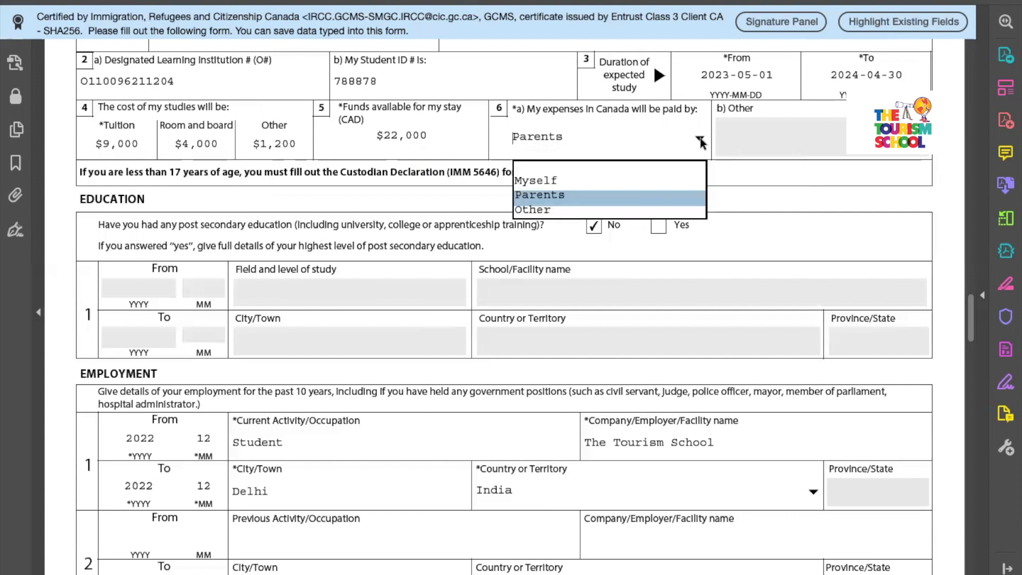
pyautogui.click(698, 194)
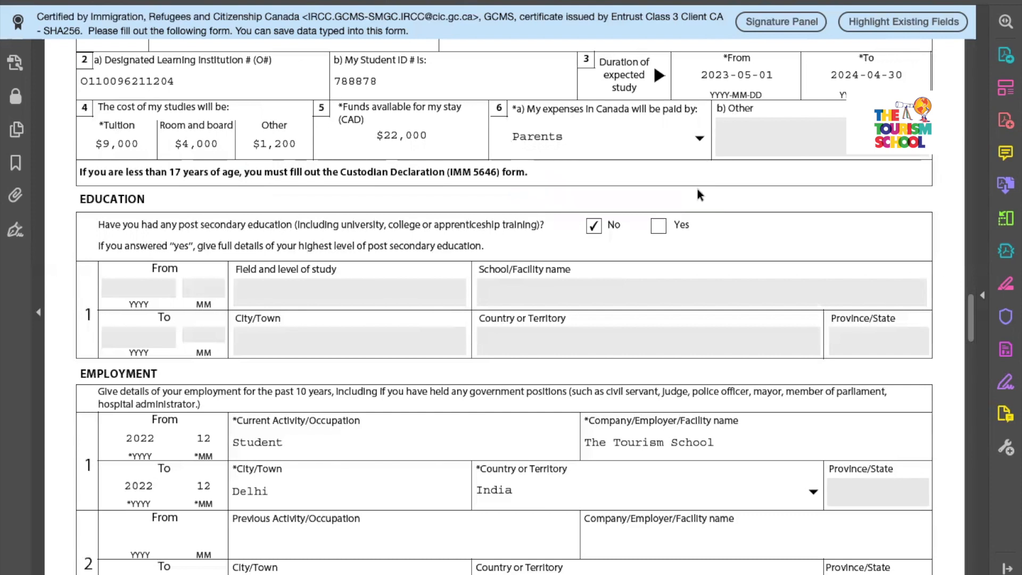
# Step: Review the post-secondary education question and the three employment history records for the past 10 years
pyautogui.scroll(-3, 768, 228)
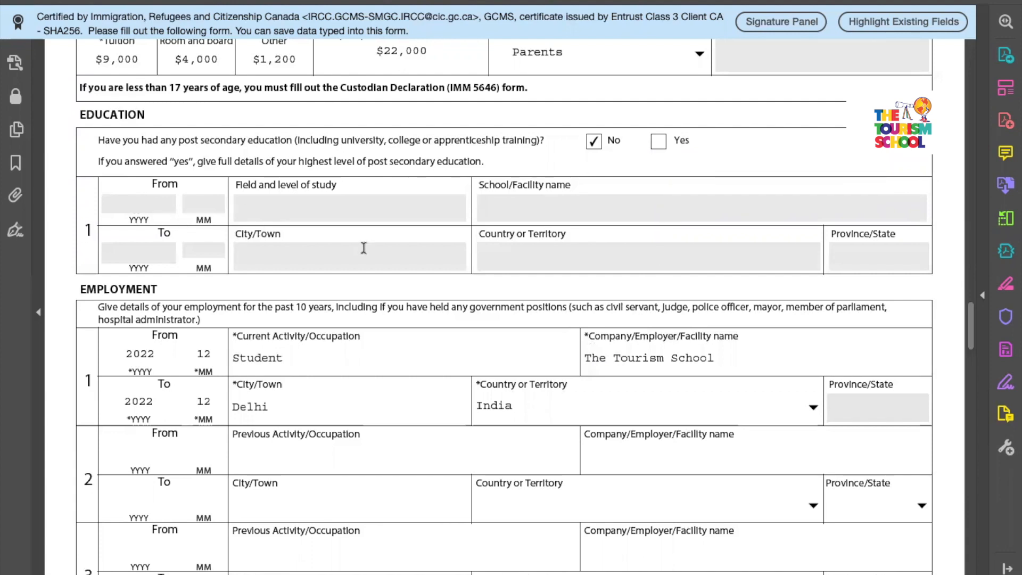
pyautogui.scroll(-5, 364, 248)
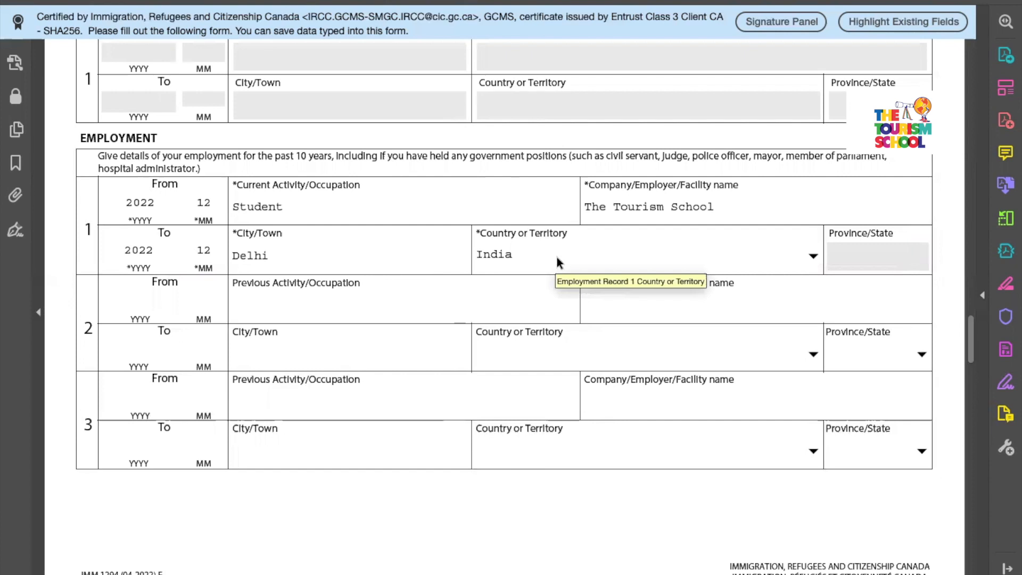
pyautogui.scroll(-4, 556, 257)
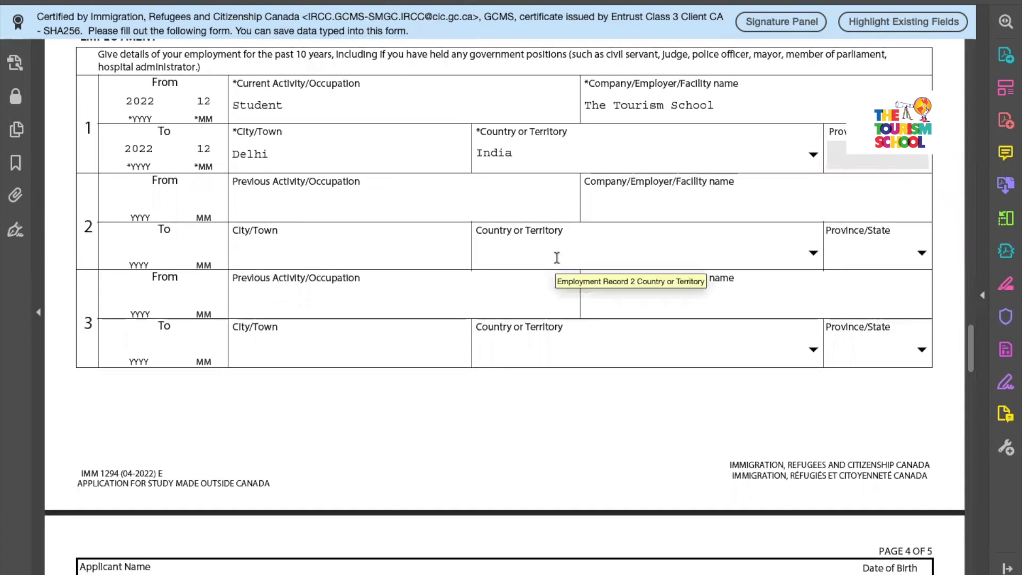
pyautogui.scroll(-3, 556, 258)
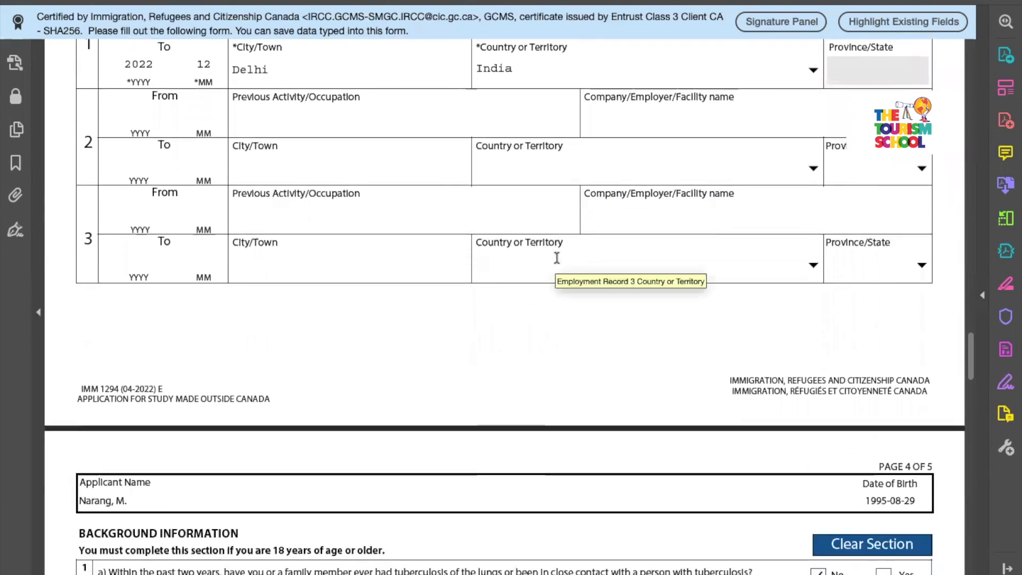
pyautogui.scroll(4, 556, 258)
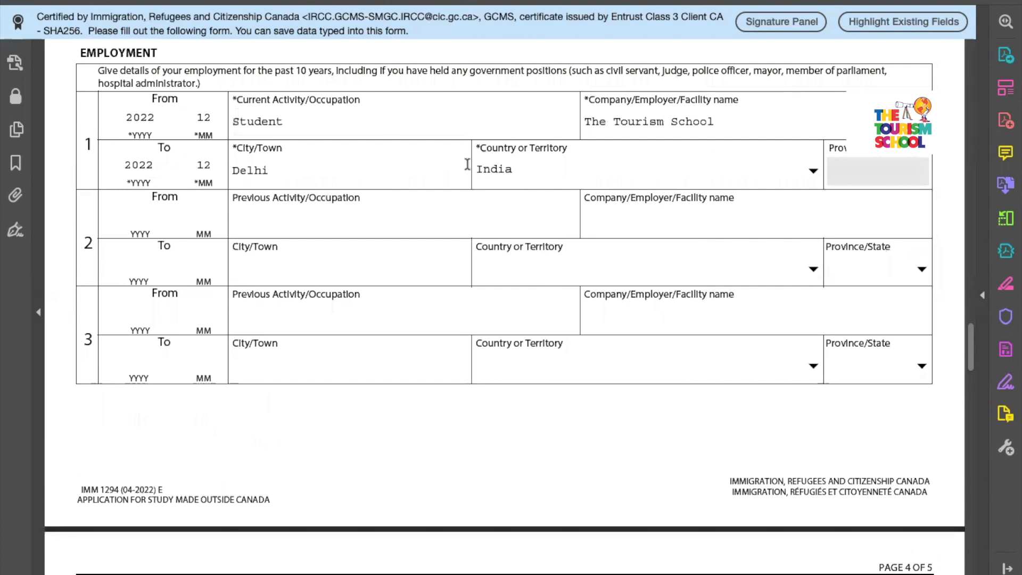
# Step: Review the page 4 background questions on health, immigration status, criminal offences, military service and political associations
pyautogui.scroll(-5, 533, 418)
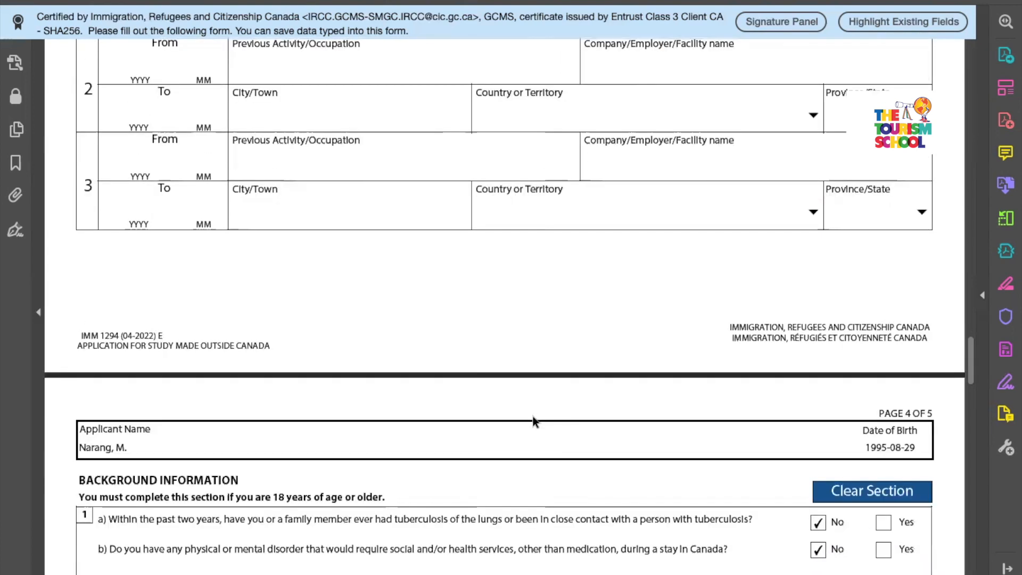
pyautogui.scroll(-3, 534, 420)
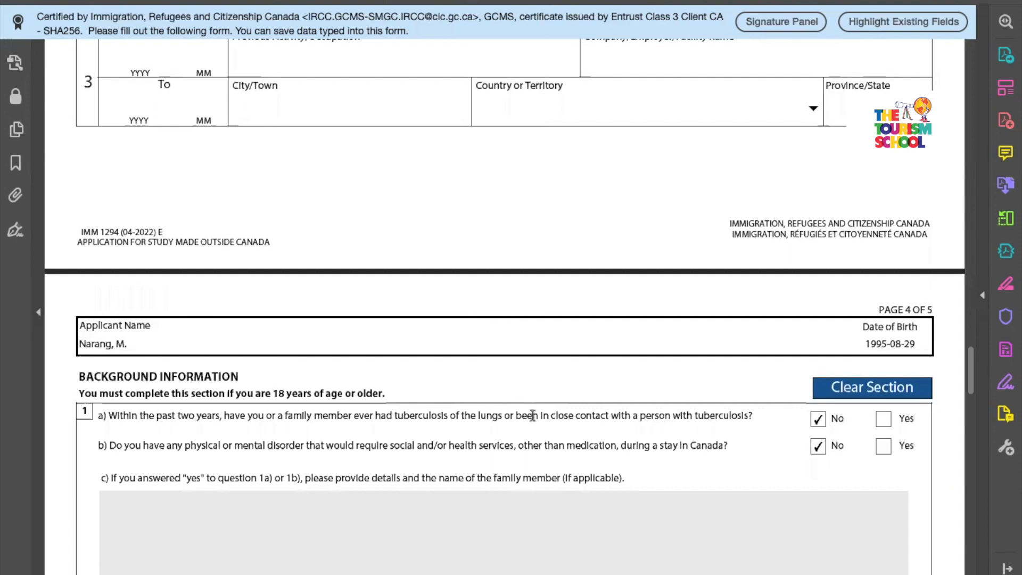
pyautogui.scroll(-3, 532, 415)
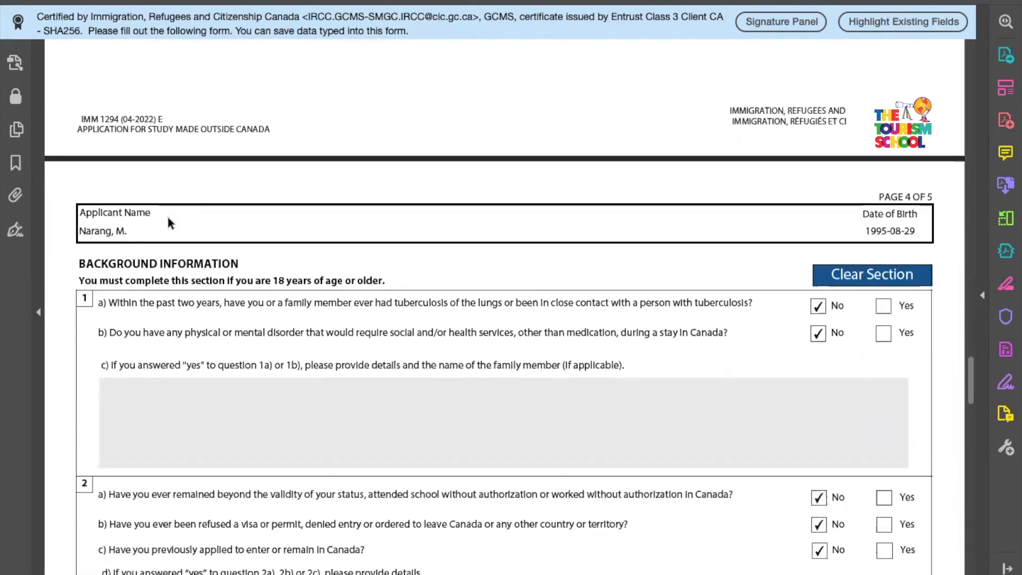
pyautogui.scroll(-2, 611, 254)
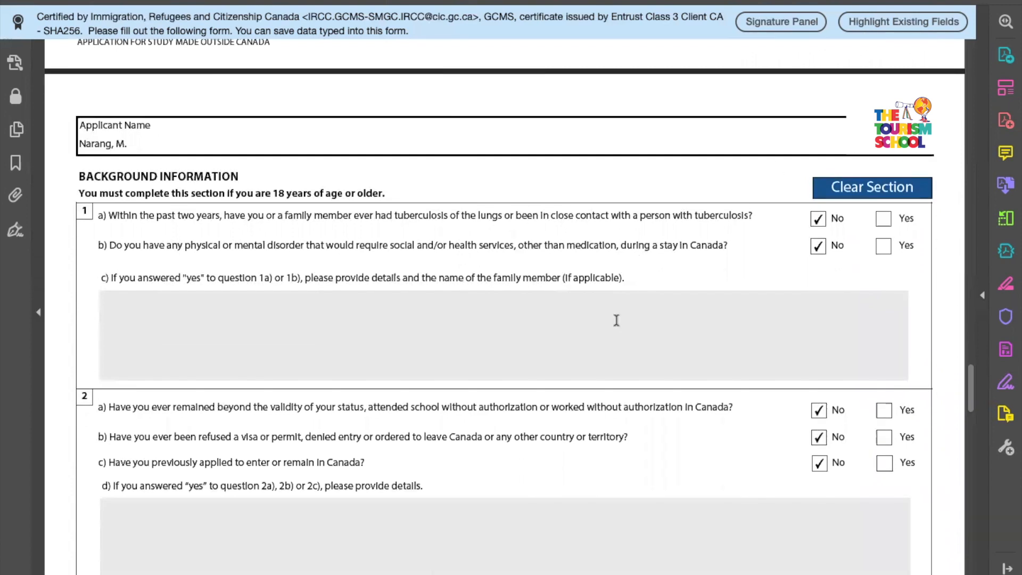
pyautogui.scroll(-1, 617, 319)
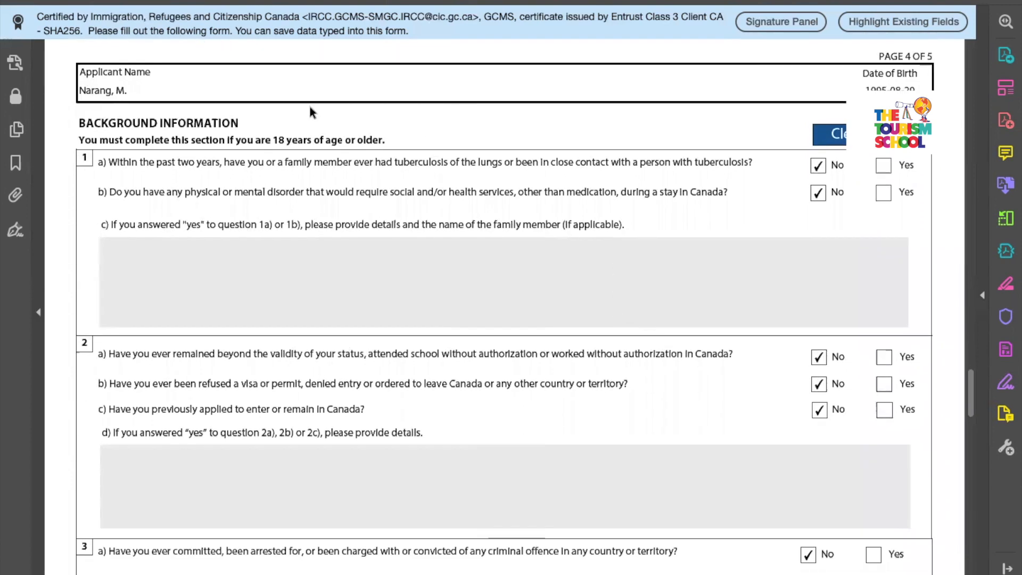
pyautogui.scroll(-2, 757, 270)
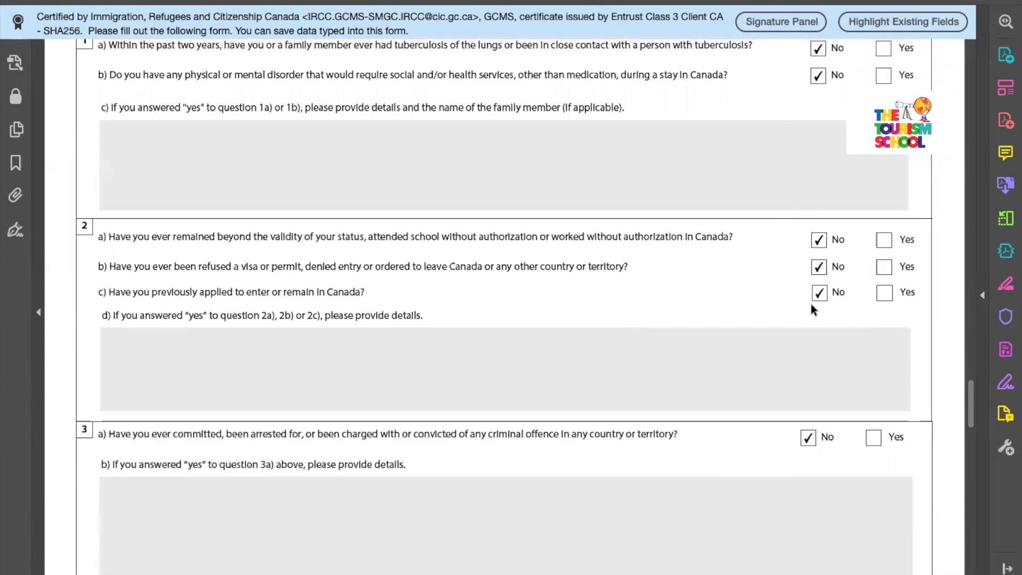
pyautogui.scroll(-10, 811, 309)
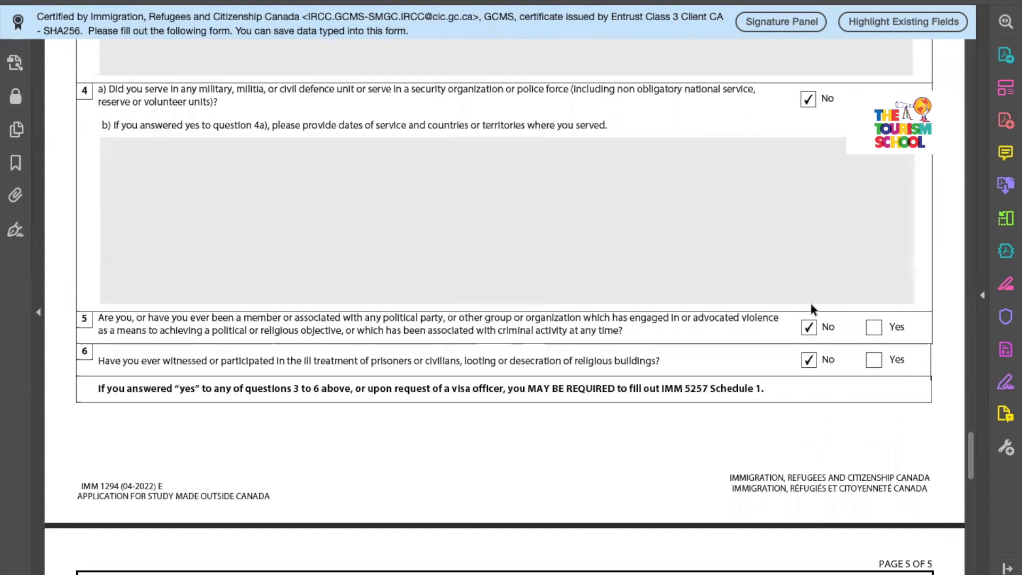
# Step: Review the consent question, declaration, signature and date on page 5, continue through the privacy notice, and return to page 3
pyautogui.scroll(-6, 811, 305)
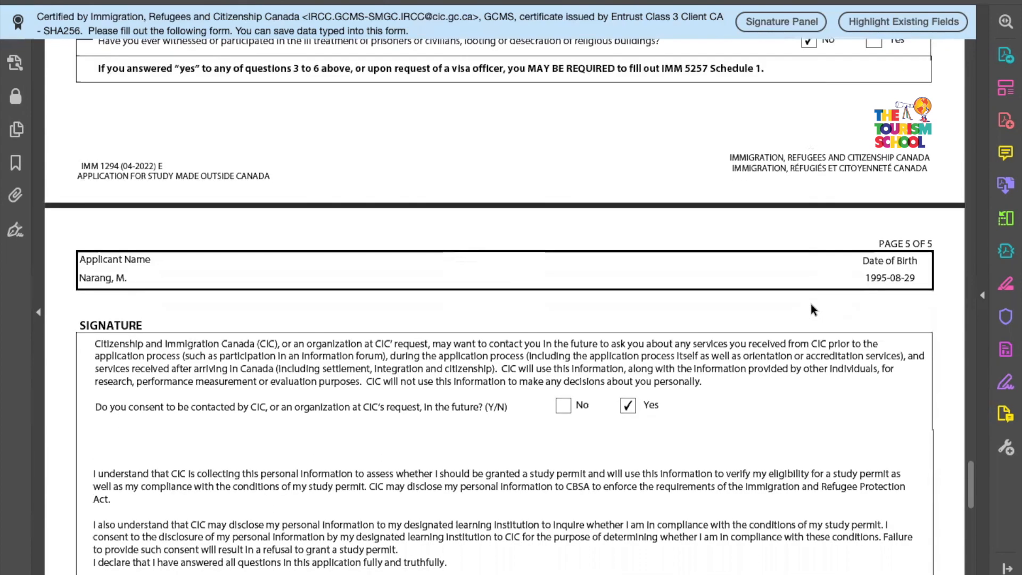
pyautogui.scroll(-2, 811, 309)
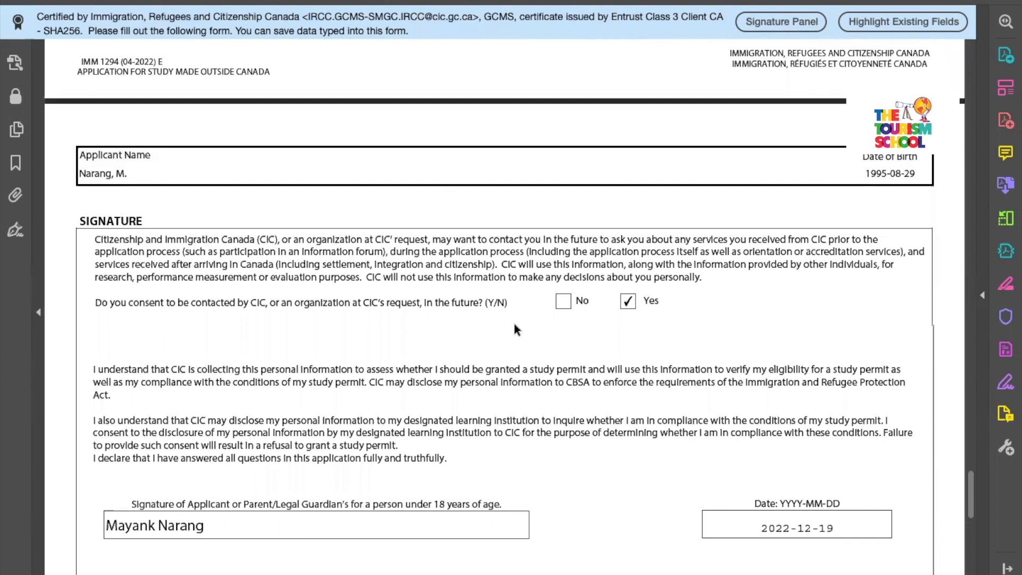
pyautogui.scroll(-2, 631, 306)
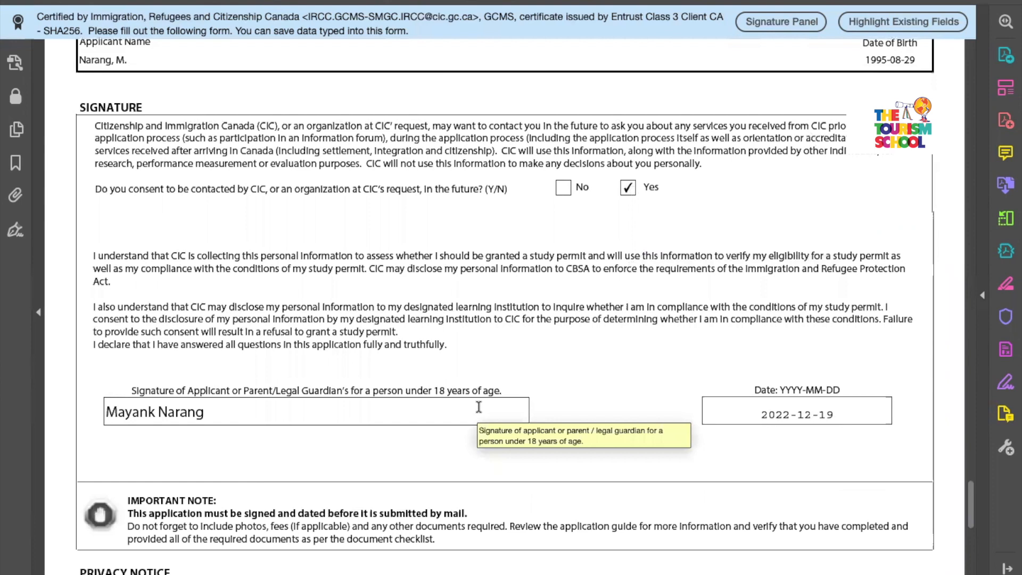
pyautogui.scroll(-2, 478, 406)
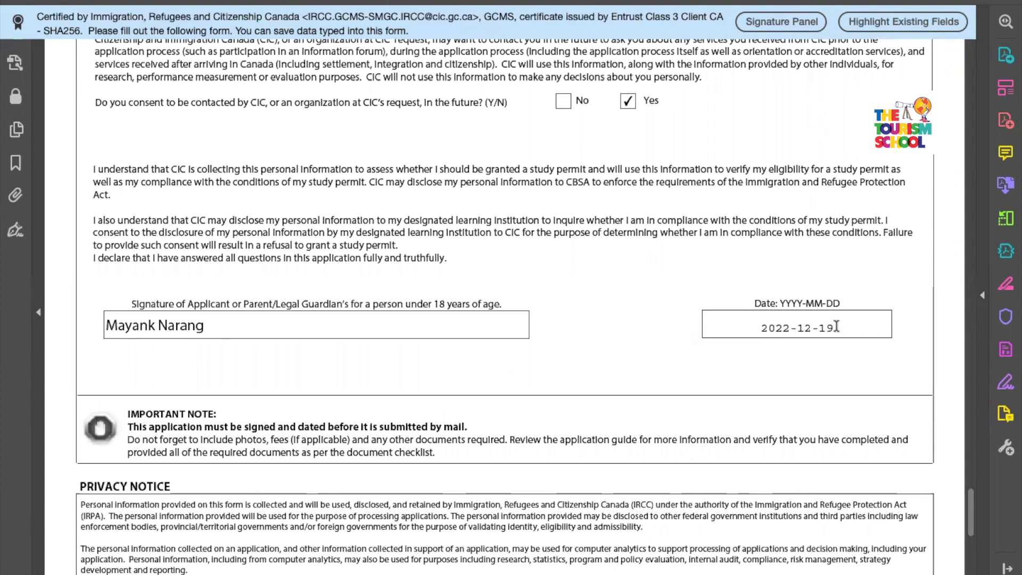
pyautogui.scroll(-10, 763, 381)
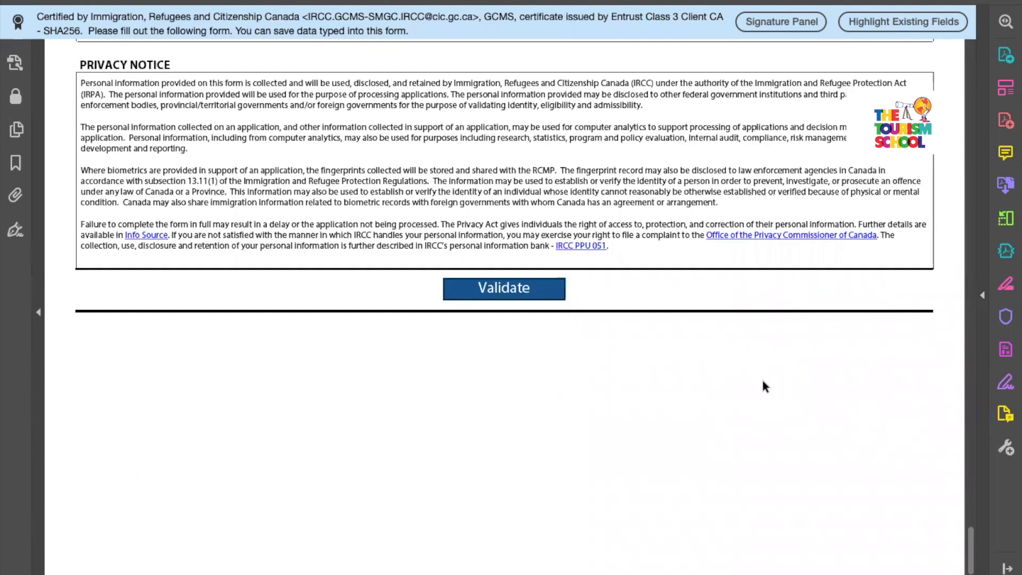
pyautogui.scroll(20, 761, 376)
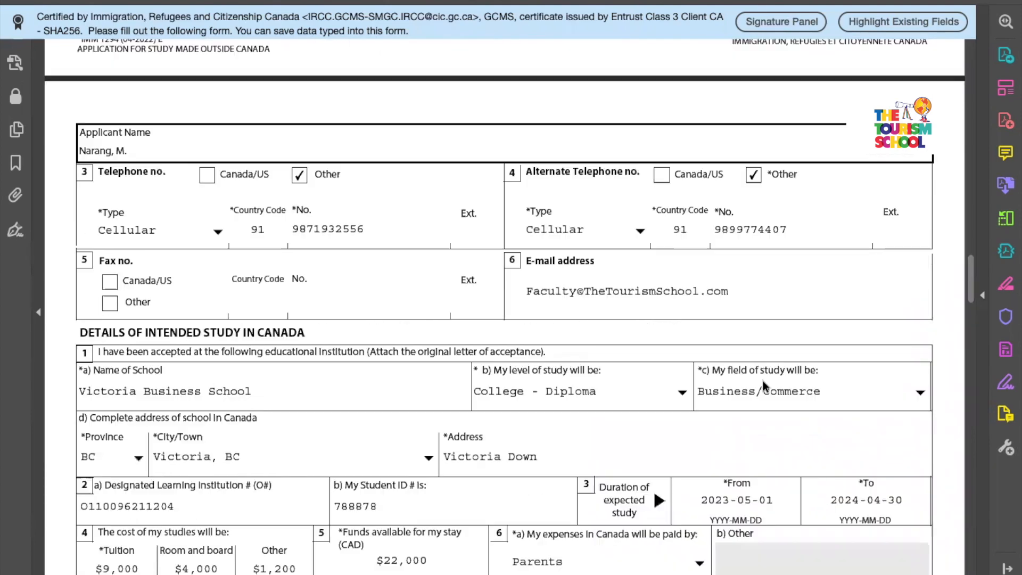
# Step: Skim the completed form through to the end of the privacy notice, validate the application, and dismiss the validation message
pyautogui.scroll(20, 763, 381)
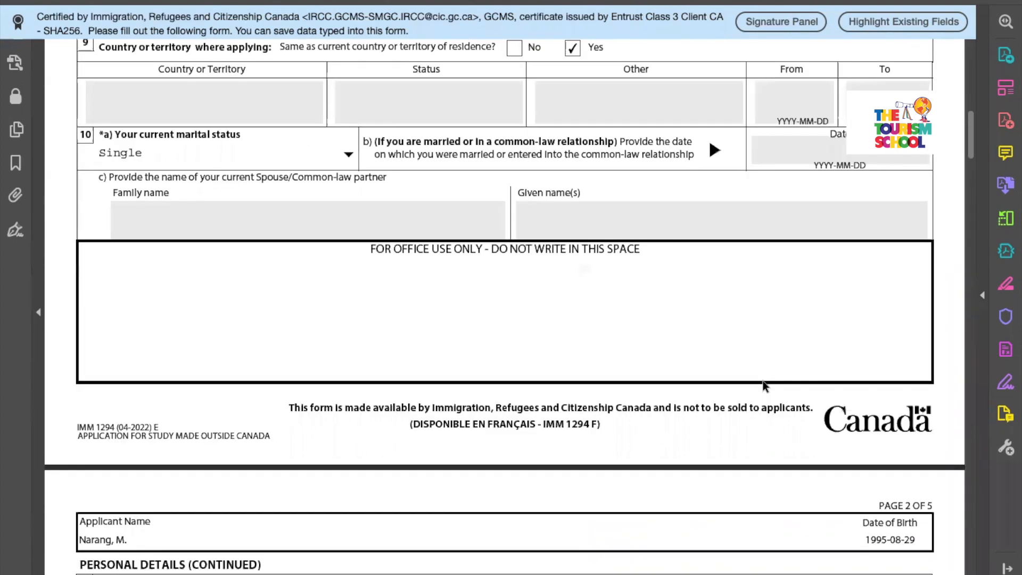
pyautogui.scroll(15, 762, 381)
pyautogui.scroll(-20, 762, 379)
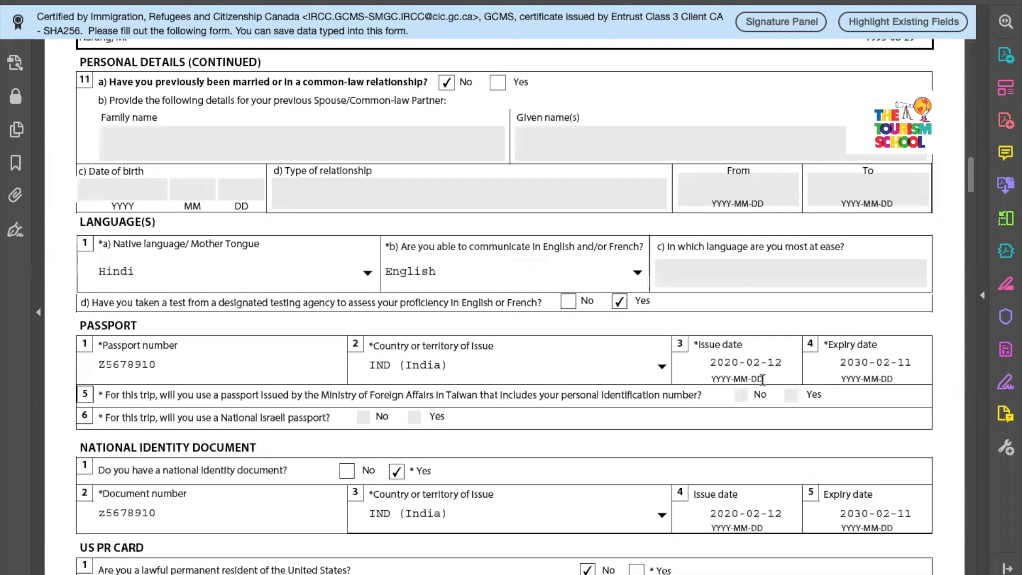
pyautogui.scroll(-20, 762, 379)
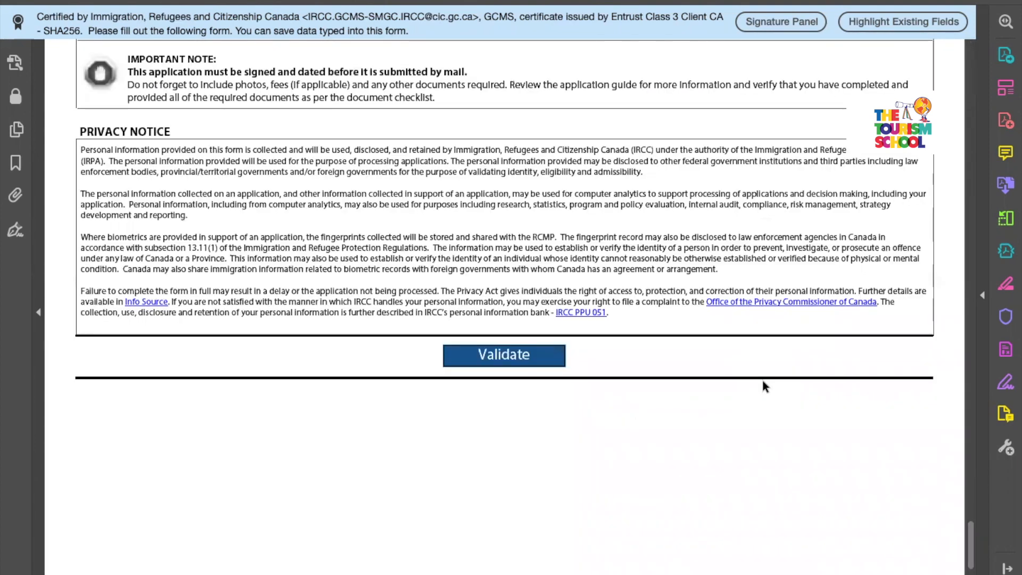
pyautogui.scroll(-3, 765, 386)
pyautogui.click(519, 207)
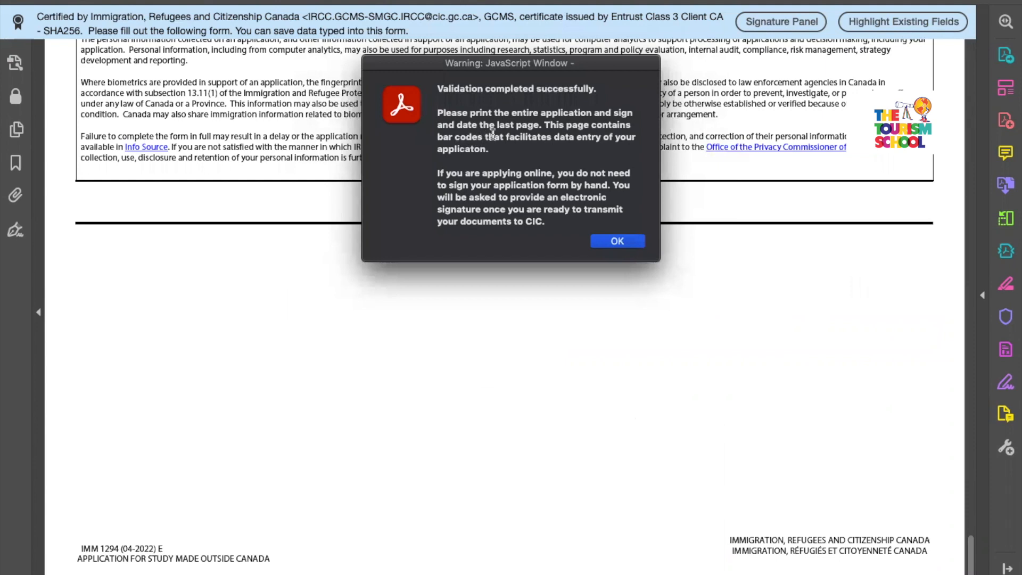
pyautogui.click(617, 243)
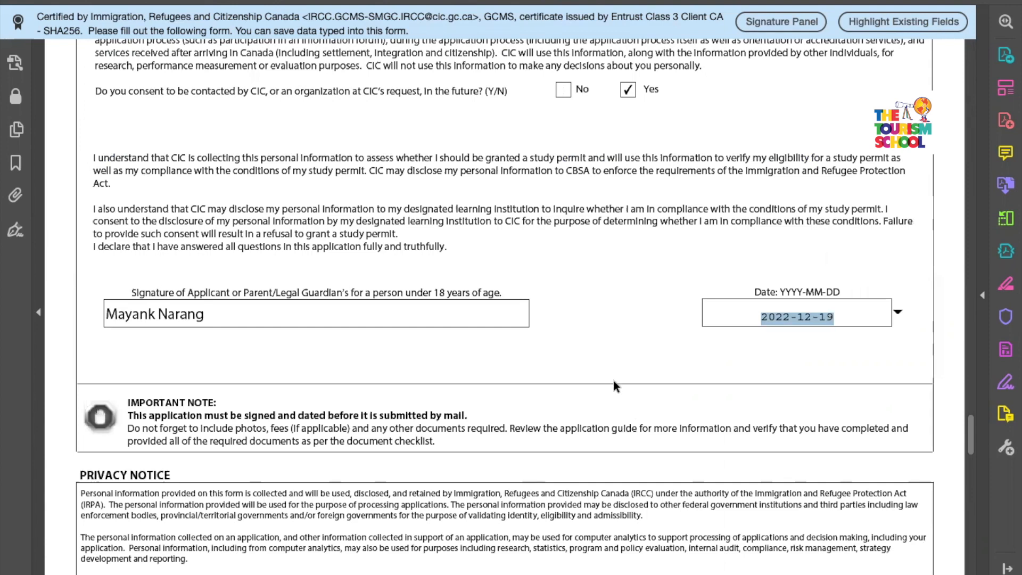
# Step: Look back over the form's earlier pages, and examine the barcodes on page 6 through to the end of the document
pyautogui.scroll(20, 613, 383)
pyautogui.scroll(20, 614, 383)
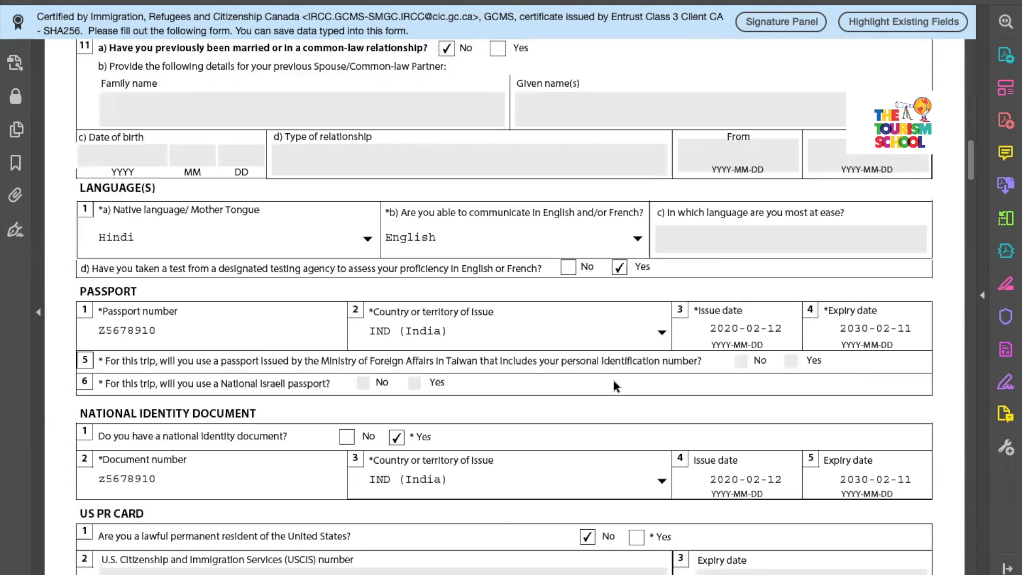
pyautogui.scroll(-20, 613, 379)
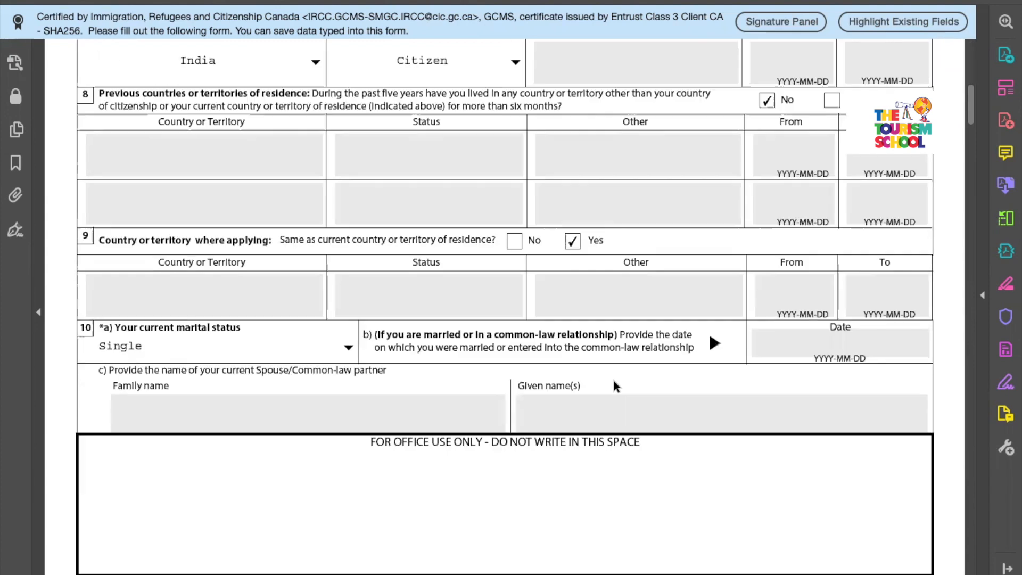
pyautogui.scroll(-12, 615, 384)
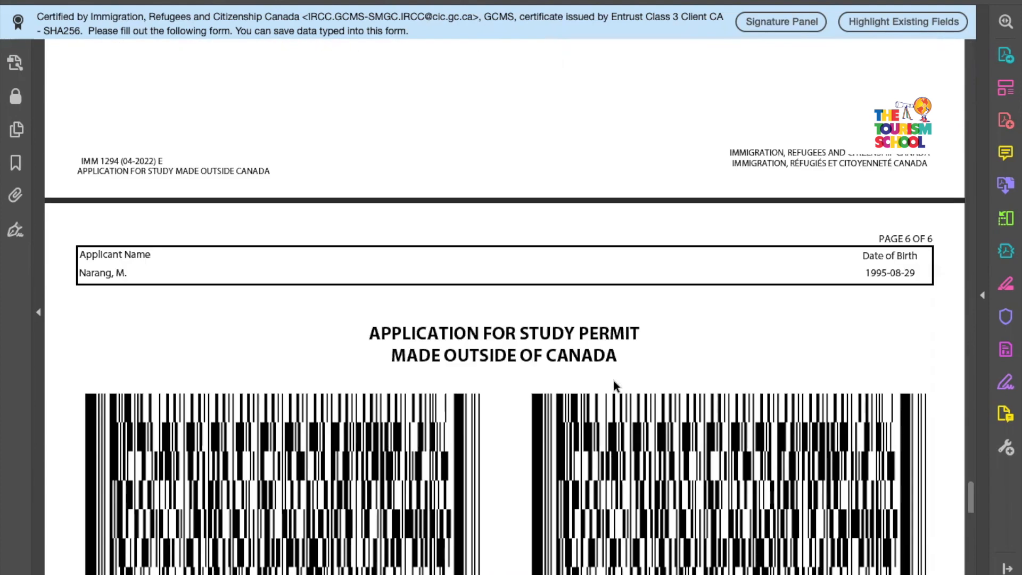
pyautogui.scroll(5, 614, 381)
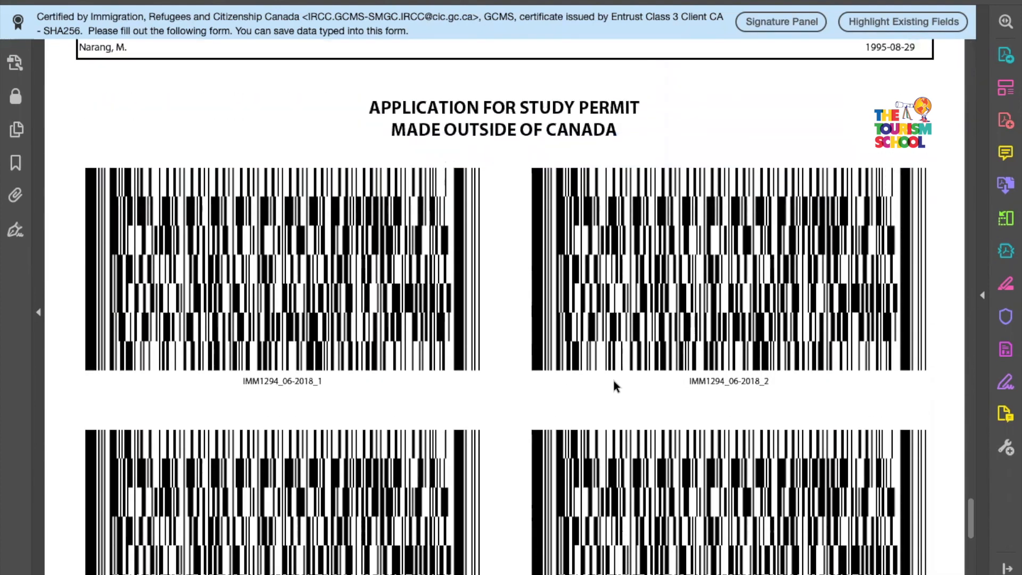
pyautogui.scroll(-3, 613, 384)
pyautogui.scroll(-6, 614, 384)
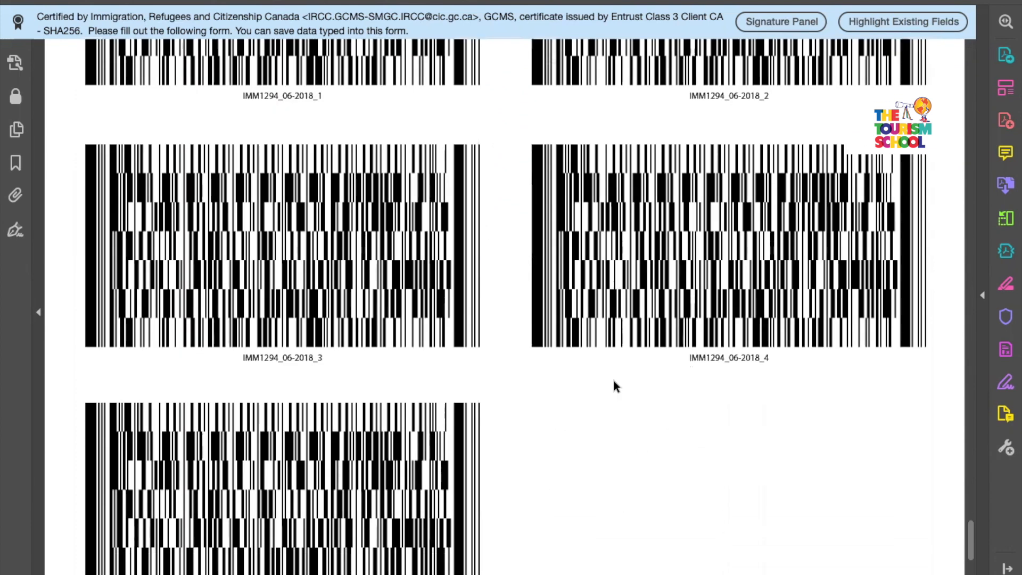
pyautogui.scroll(-9, 616, 386)
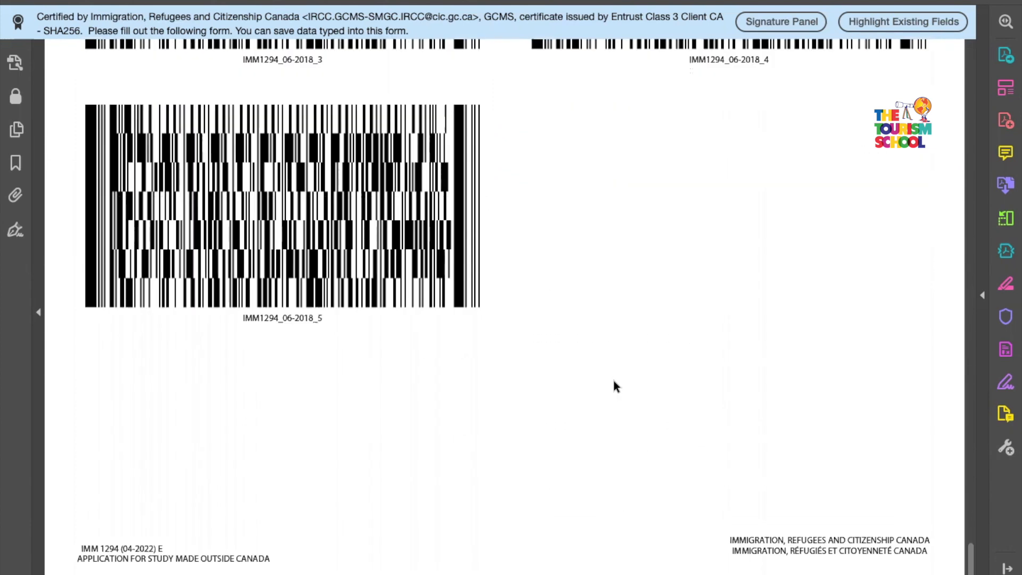
# Step: Return from the barcode page past the signature section to the passport and national identity document details on page 2
pyautogui.scroll(15, 615, 386)
pyautogui.scroll(11, 613, 380)
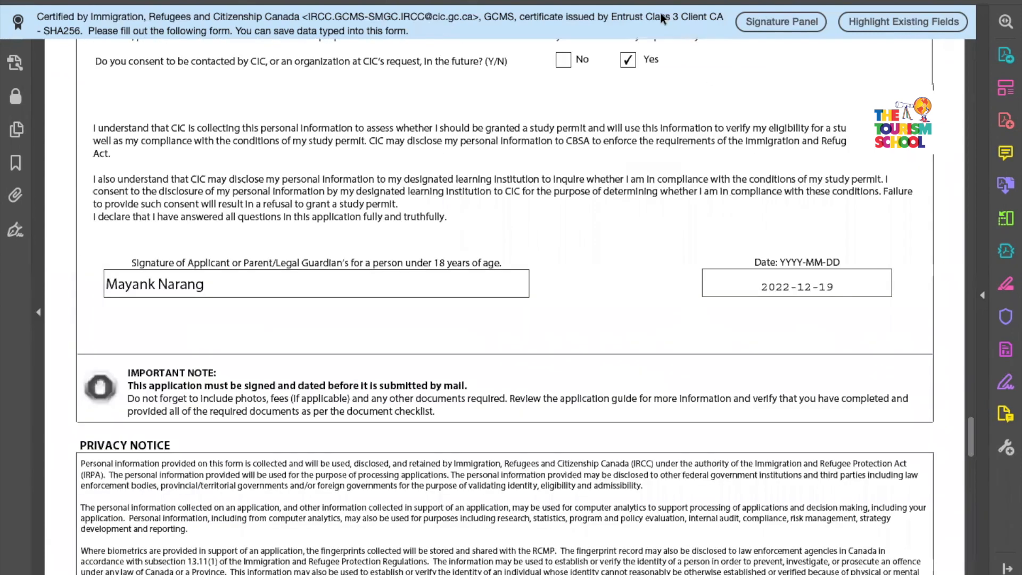
pyautogui.scroll(20, 643, 284)
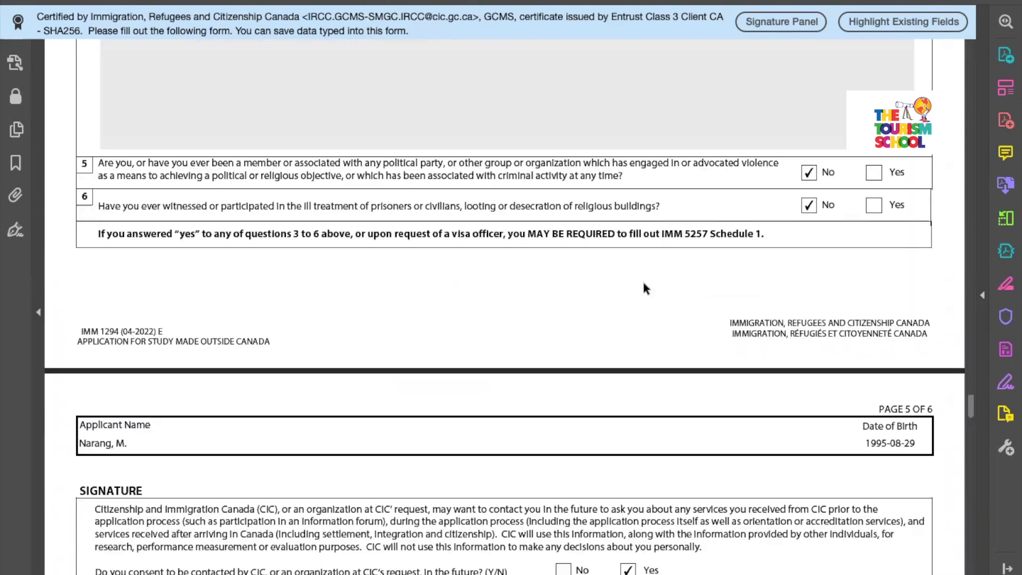
pyautogui.scroll(20, 644, 288)
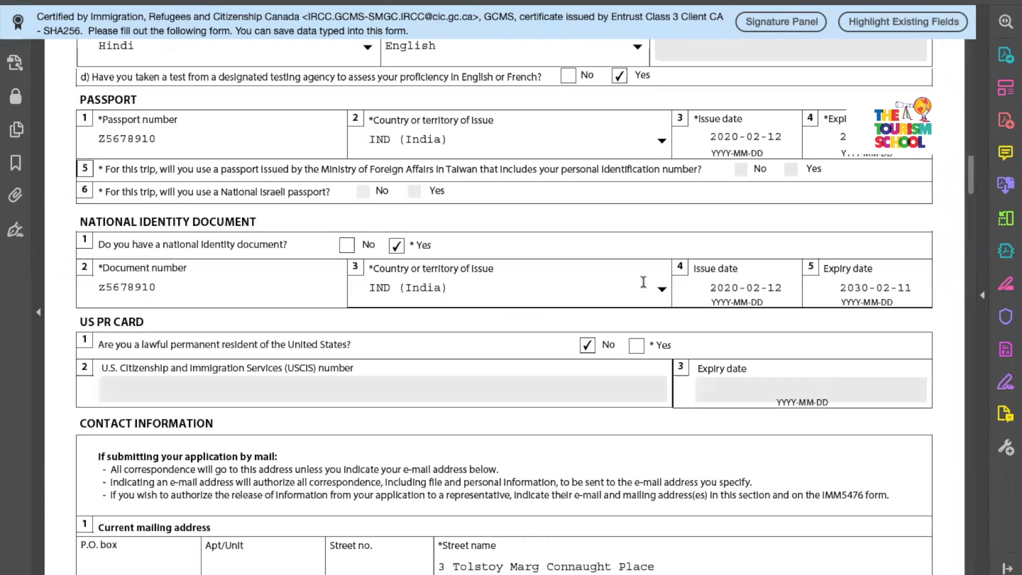